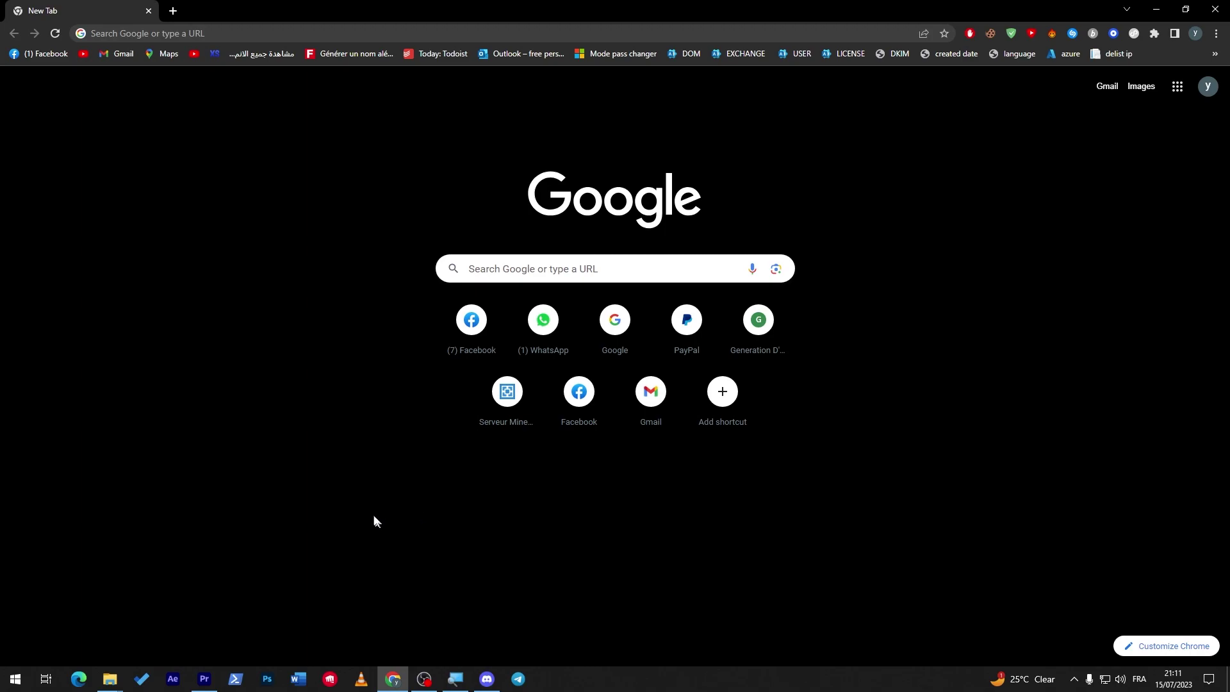
# - Search Google for bluestack, memu emulator and nox player download, each in its own browser tab
pyautogui.press('super')
pyautogui.press('super')
pyautogui.click(148, 33)
pyautogui.write('bluestack')
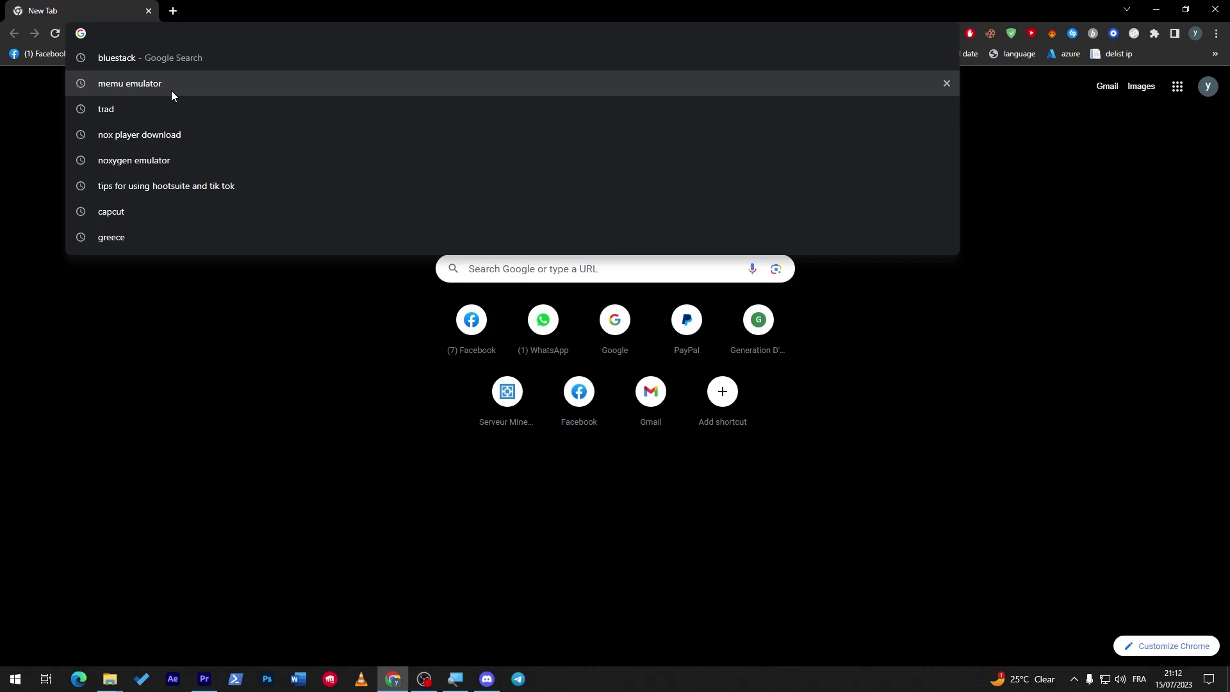
pyautogui.press('Return')
pyautogui.click(173, 10)
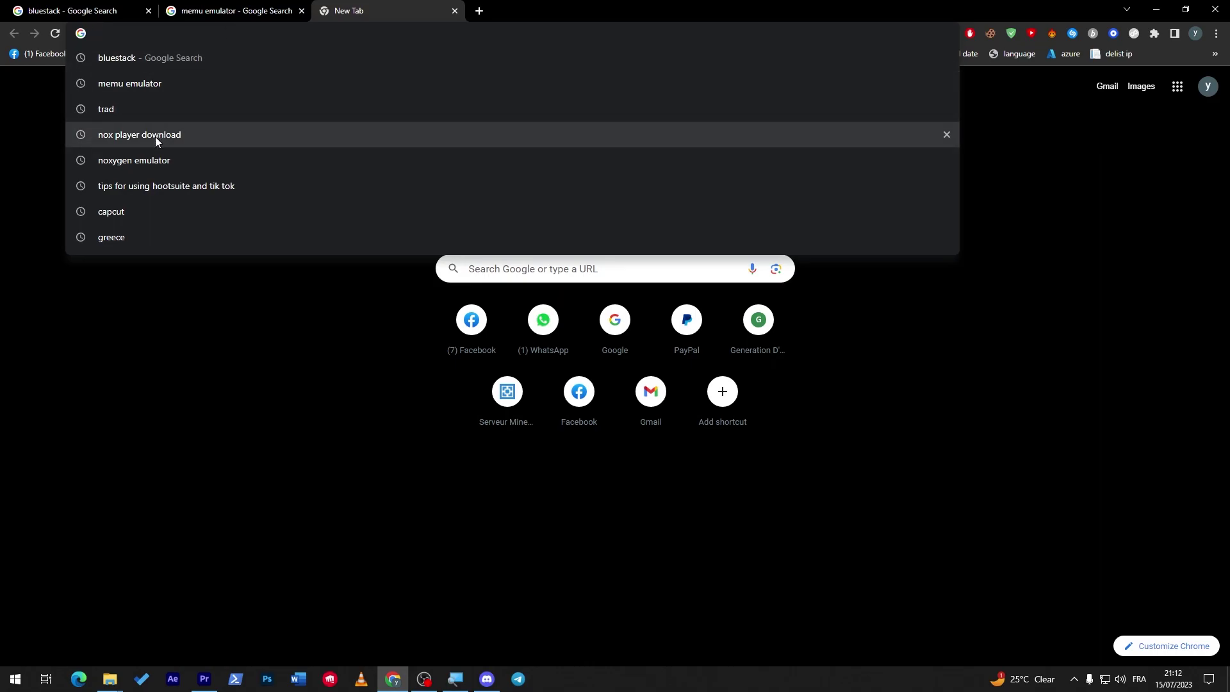
pyautogui.click(155, 137)
# - Open the official BlueStacks, MEmu and NoxPlayer websites from their respective search results
pyautogui.click(72, 11)
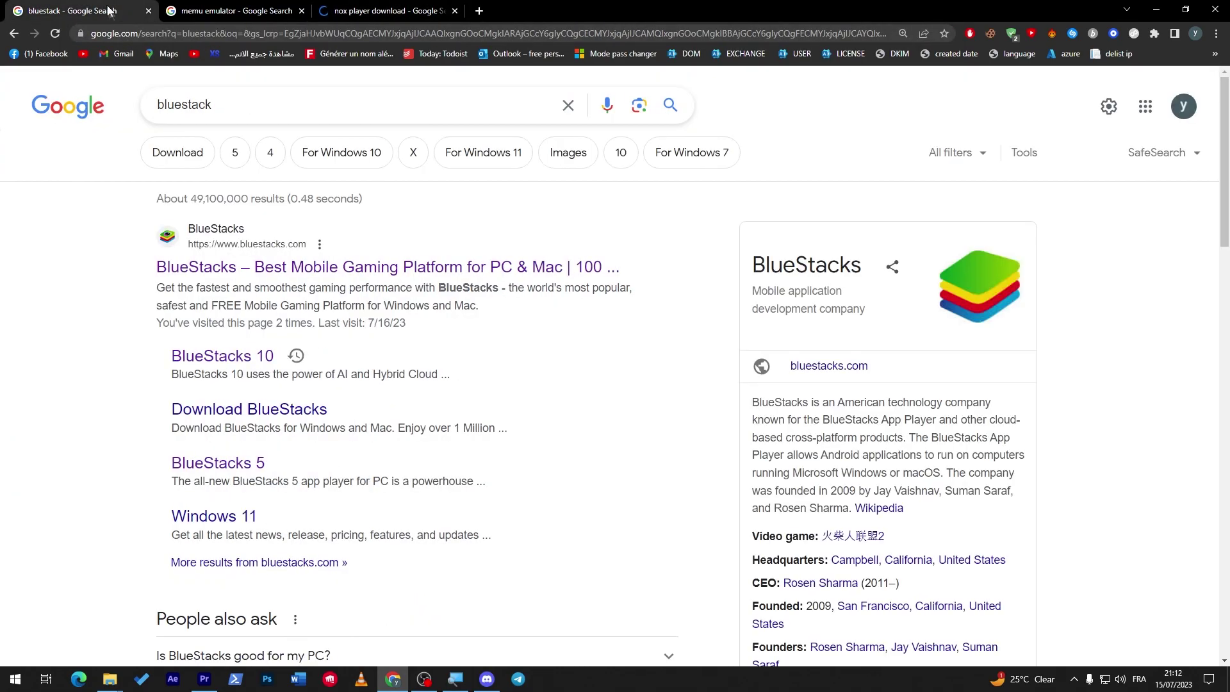
pyautogui.click(282, 268)
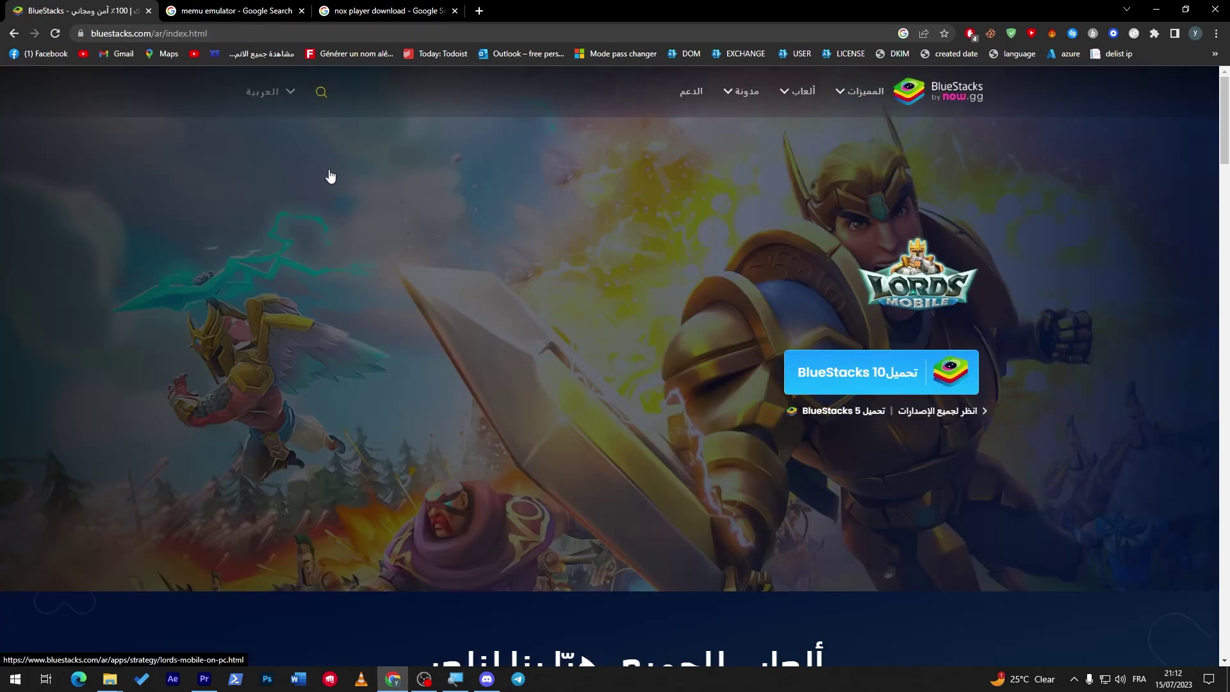
pyautogui.click(261, 8)
pyautogui.click(256, 268)
pyautogui.hotkey('ctrl', 'Tab')
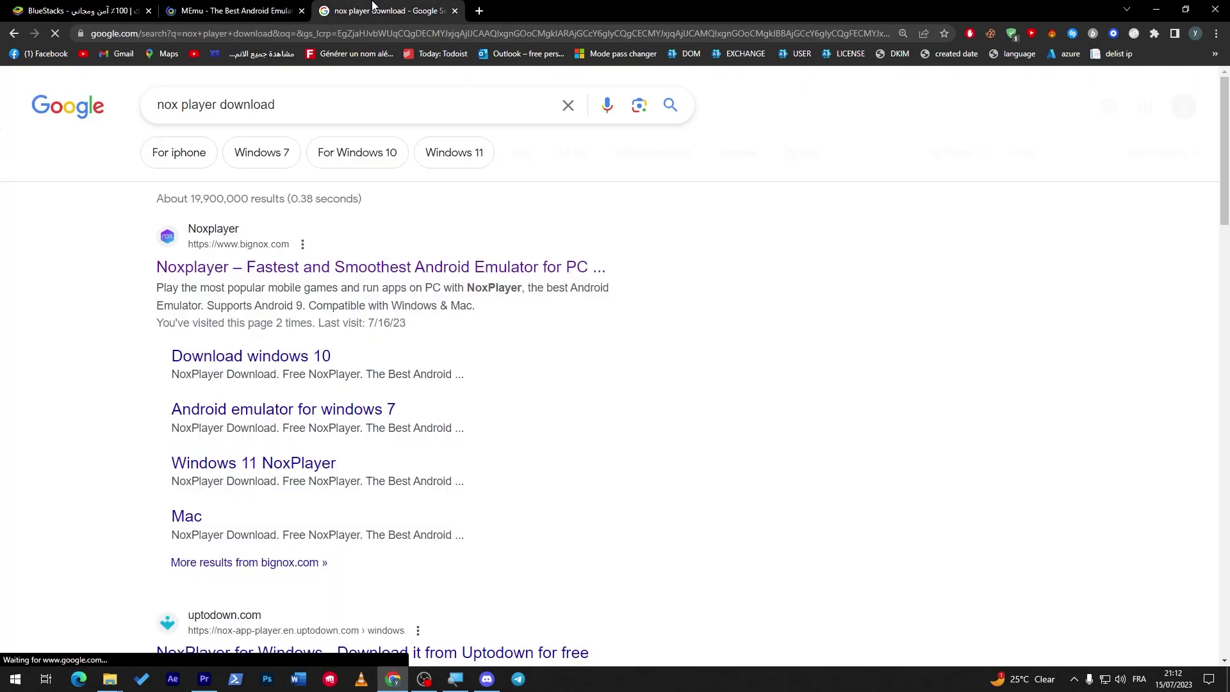
pyautogui.click(224, 237)
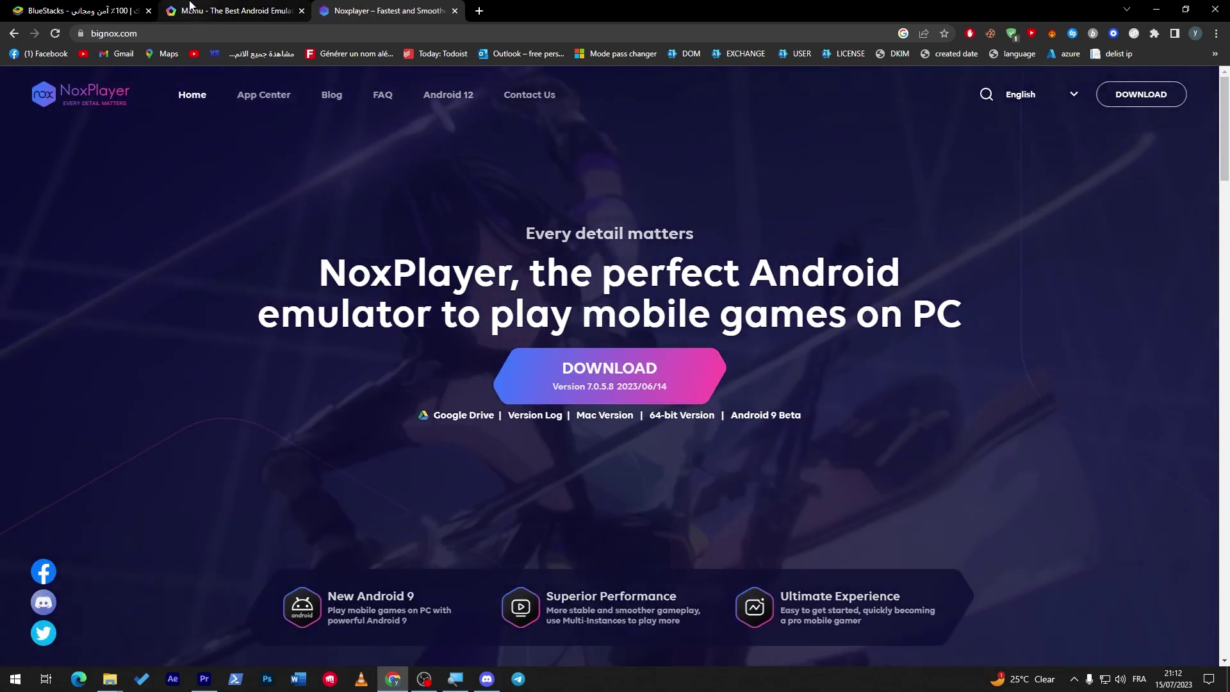
# - Look over the MEmu and NoxPlayer home pages to compare the two emulators
pyautogui.click(190, 7)
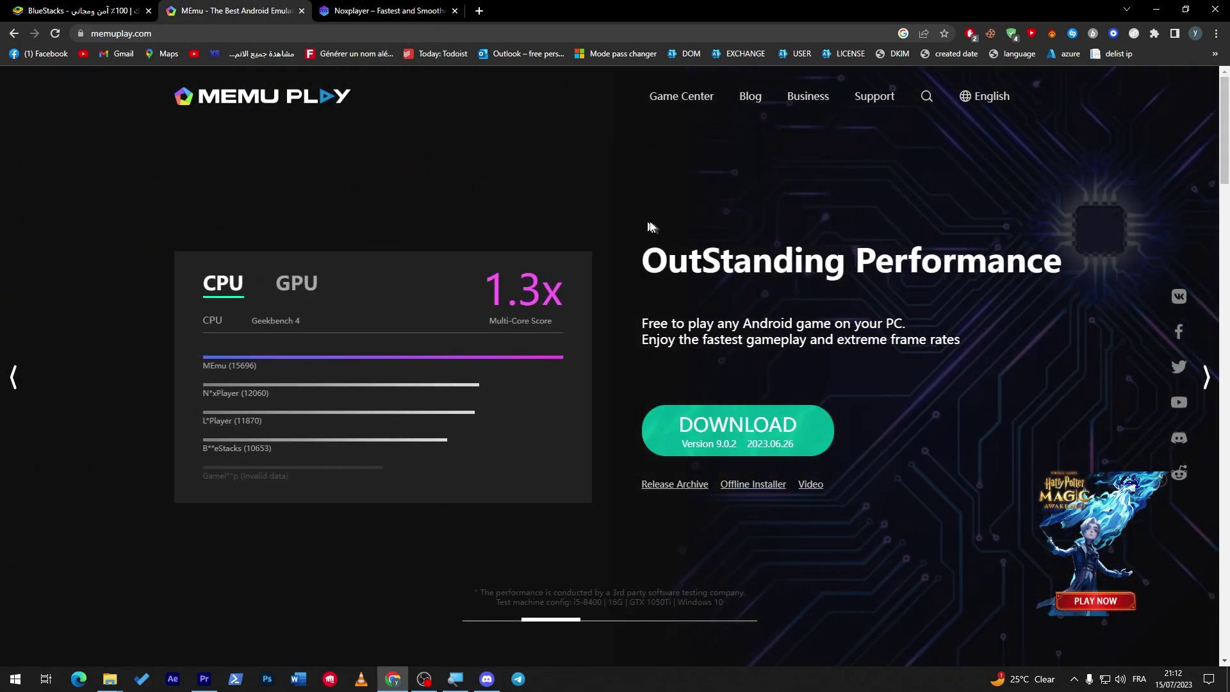
pyautogui.click(384, 10)
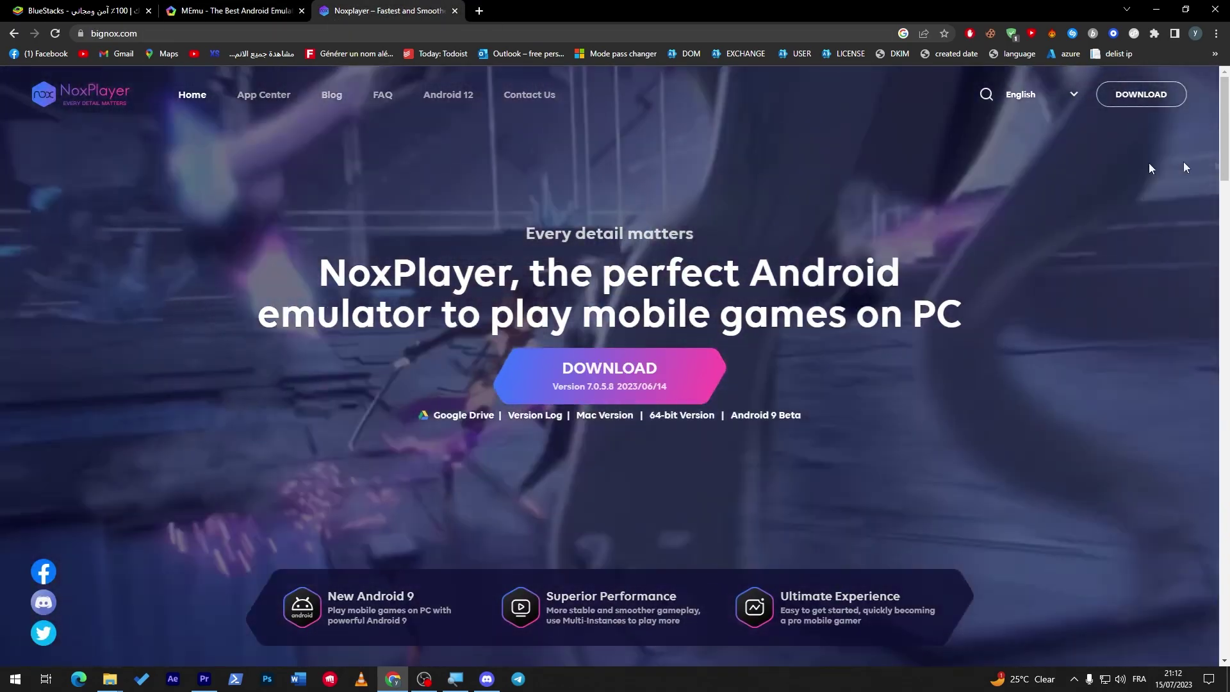
pyautogui.scroll(-1, 1223, 176)
pyautogui.scroll(-15, 1193, 244)
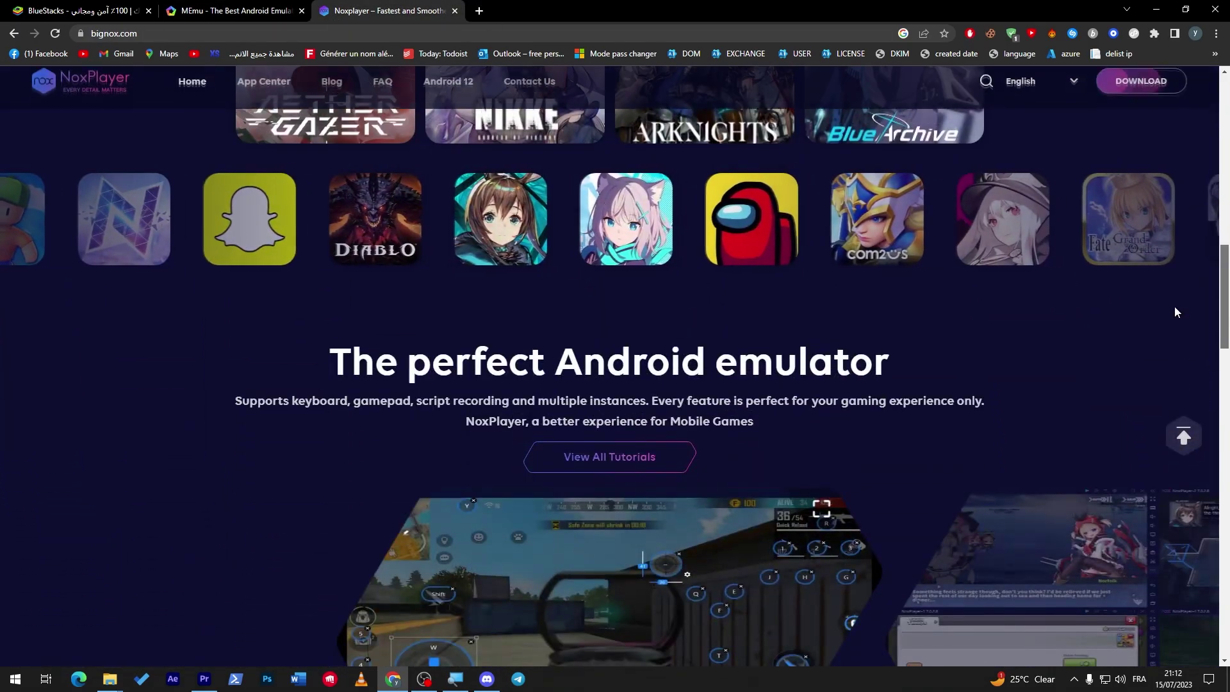
pyautogui.scroll(-1, 1171, 336)
pyautogui.scroll(15, 1166, 364)
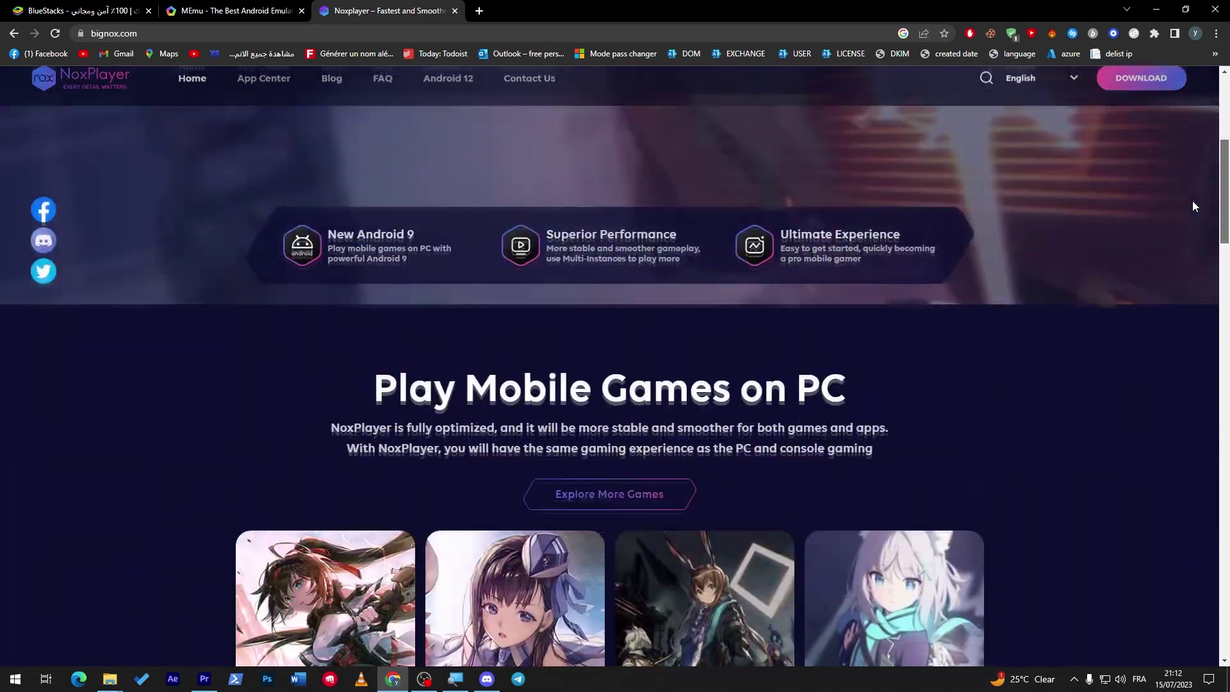
pyautogui.click(237, 10)
# - Switch the BlueStacks website's language to English
pyautogui.click(76, 7)
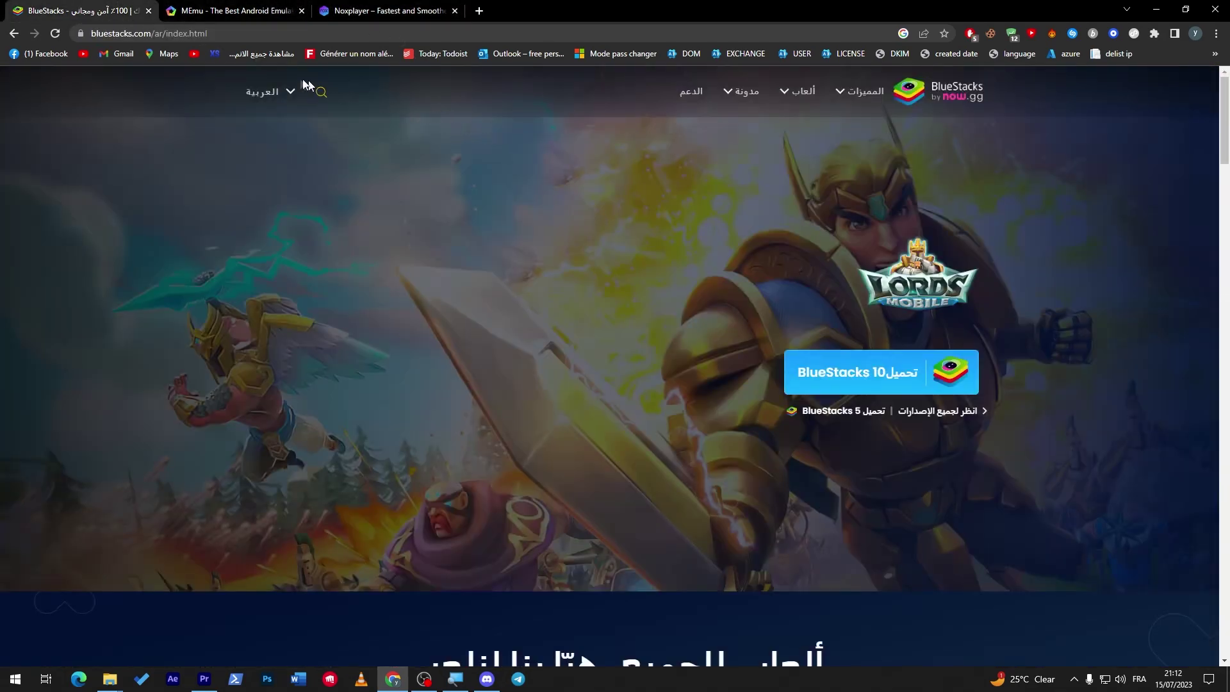
pyautogui.moveTo(288, 91)
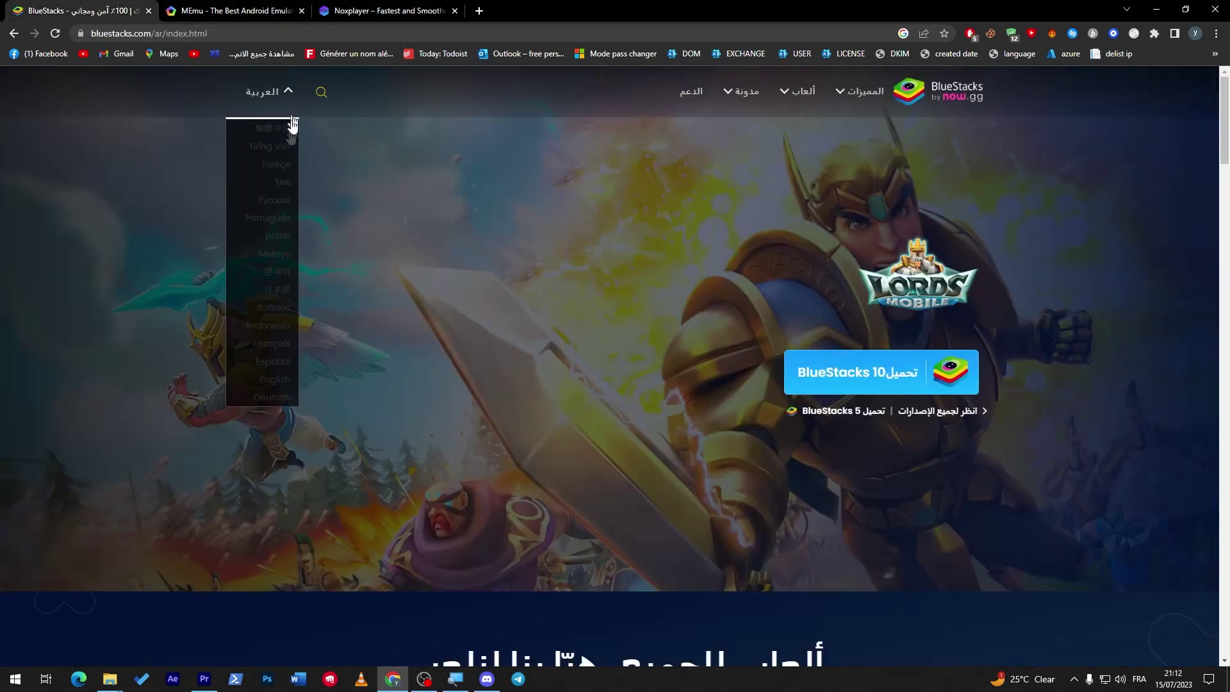
pyautogui.click(288, 381)
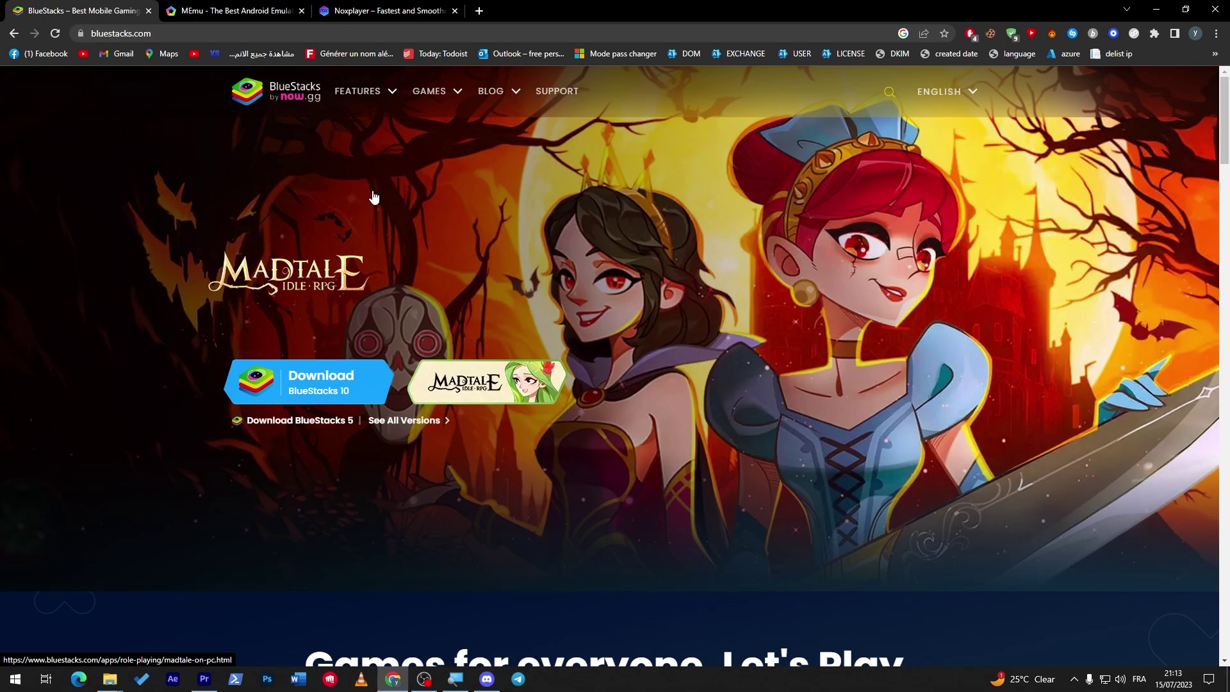
# - Compare the CPU and GPU benchmark charts on the performance slide of the MEmu home page
pyautogui.click(236, 10)
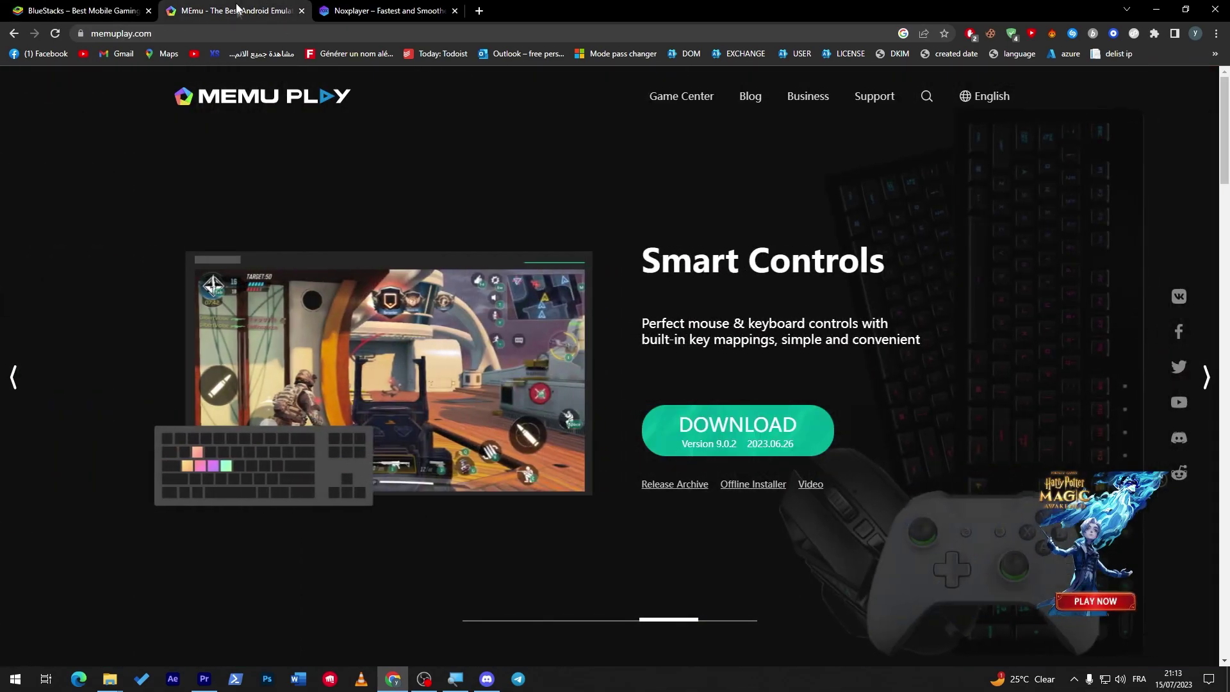
pyautogui.click(13, 377)
pyautogui.click(13, 377)
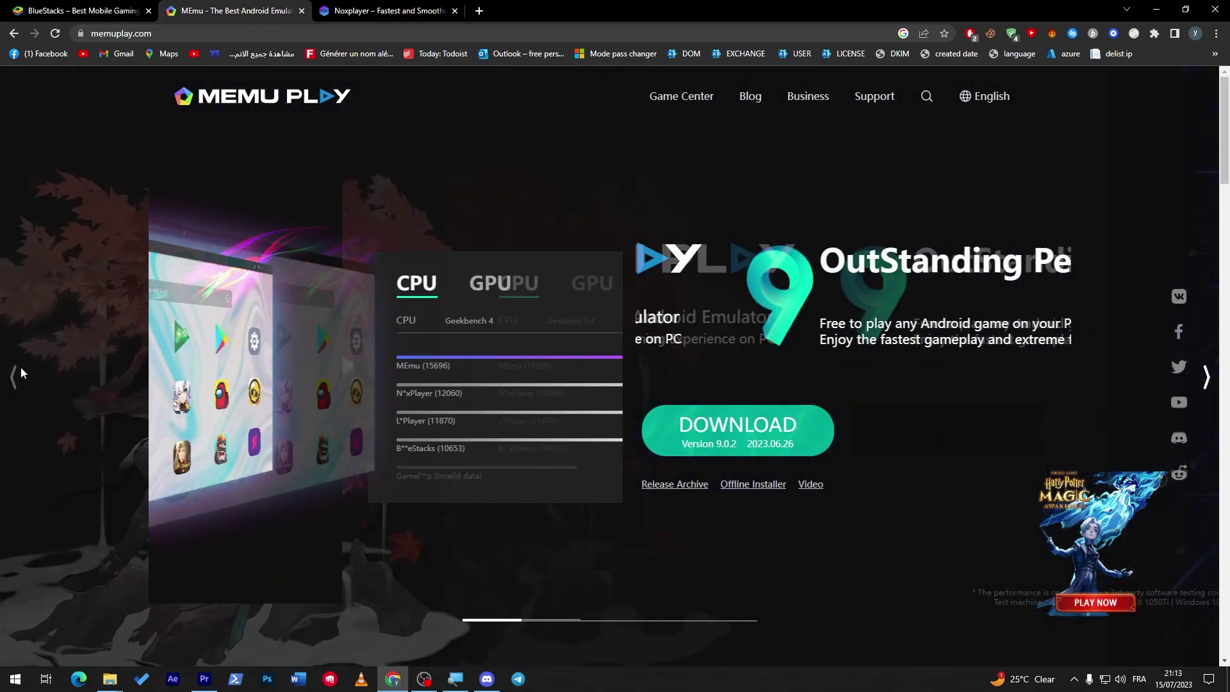
pyautogui.click(13, 376)
pyautogui.click(1203, 365)
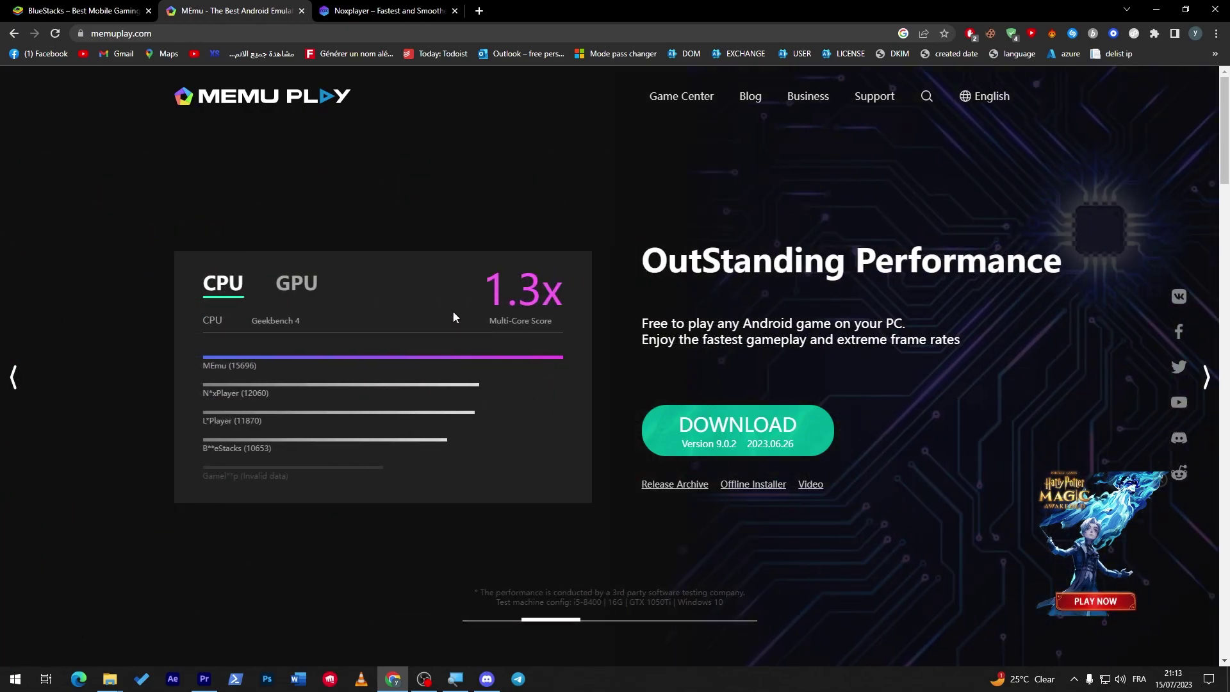
pyautogui.click(298, 293)
pyautogui.click(239, 289)
pyautogui.click(278, 287)
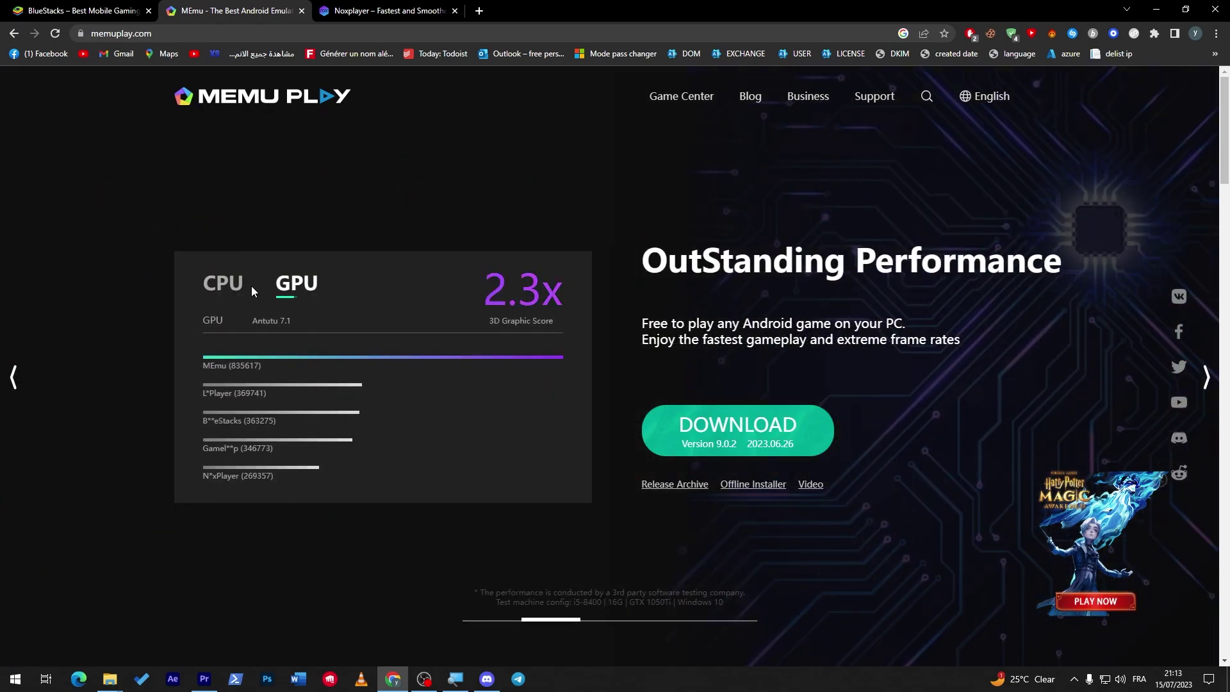
pyautogui.click(239, 294)
pyautogui.click(277, 290)
pyautogui.click(240, 289)
pyautogui.click(286, 291)
pyautogui.click(221, 292)
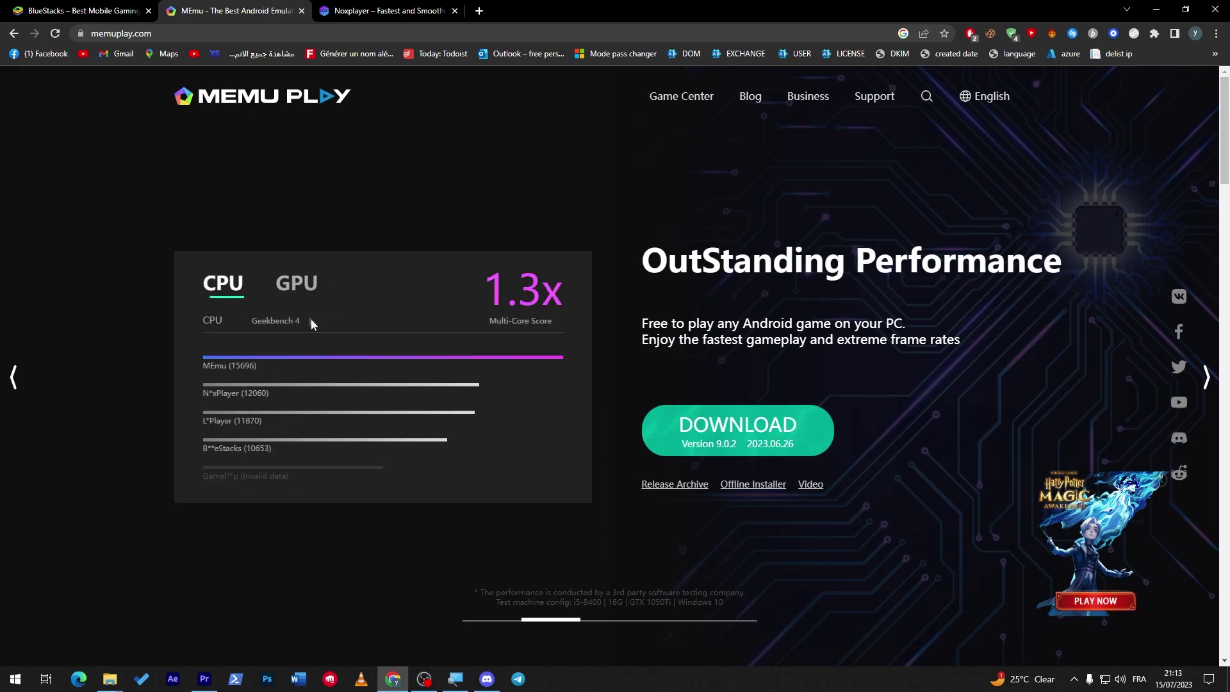
pyautogui.click(296, 290)
pyautogui.click(242, 296)
pyautogui.click(279, 293)
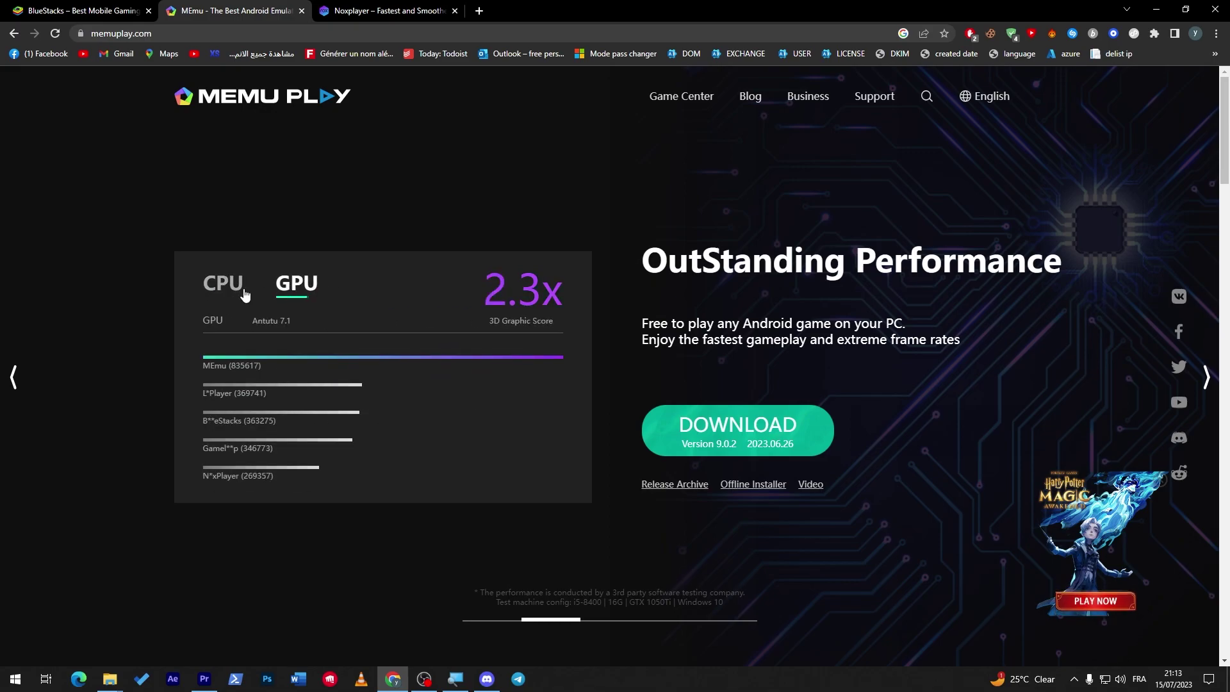
pyautogui.click(237, 292)
pyautogui.click(290, 292)
pyautogui.click(224, 290)
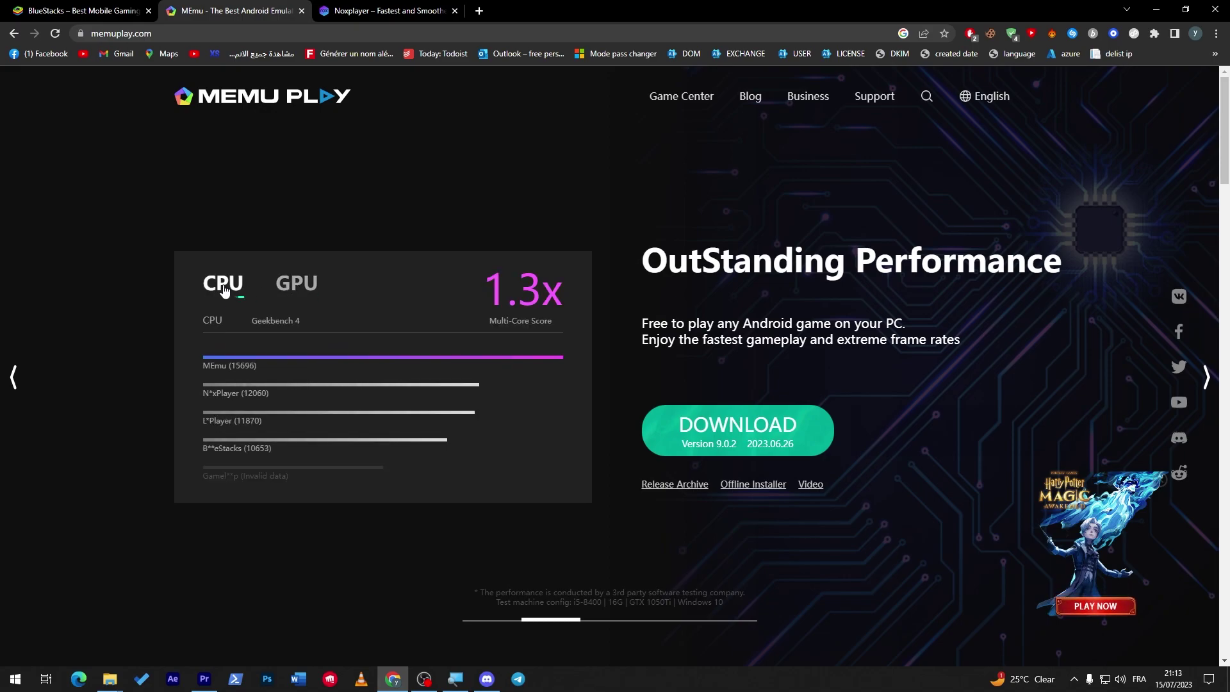
pyautogui.click(292, 289)
pyautogui.click(228, 291)
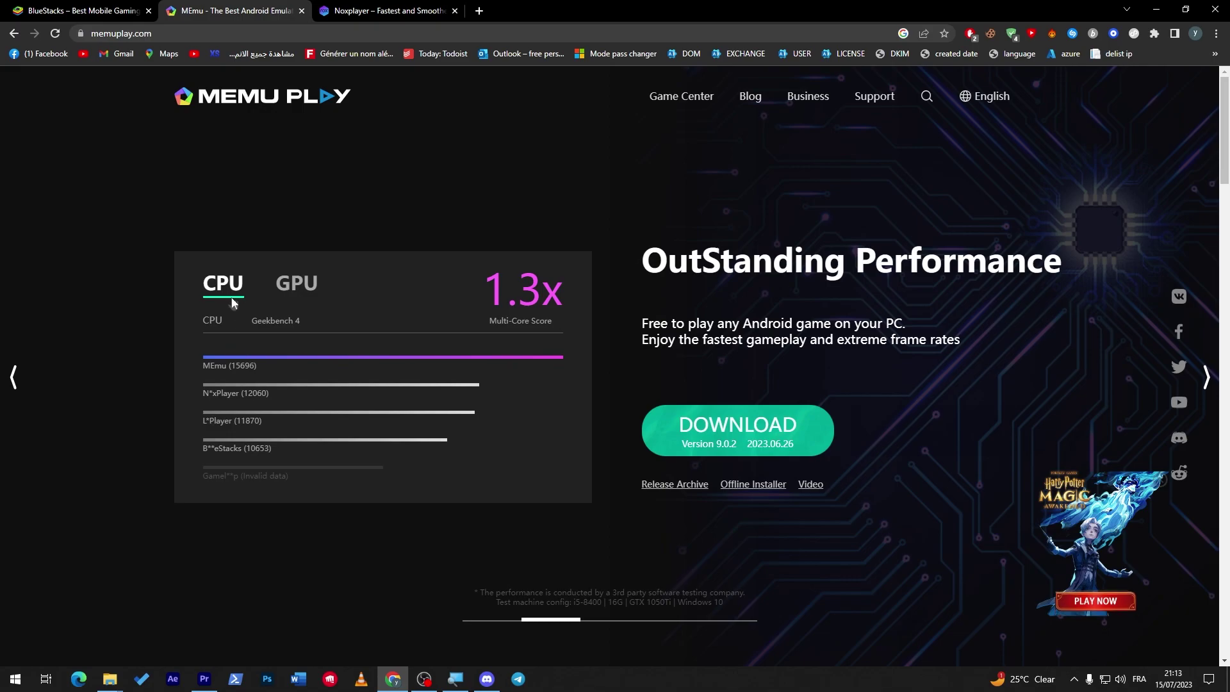
pyautogui.click(301, 287)
pyautogui.click(228, 288)
pyautogui.click(39, 374)
pyautogui.click(282, 292)
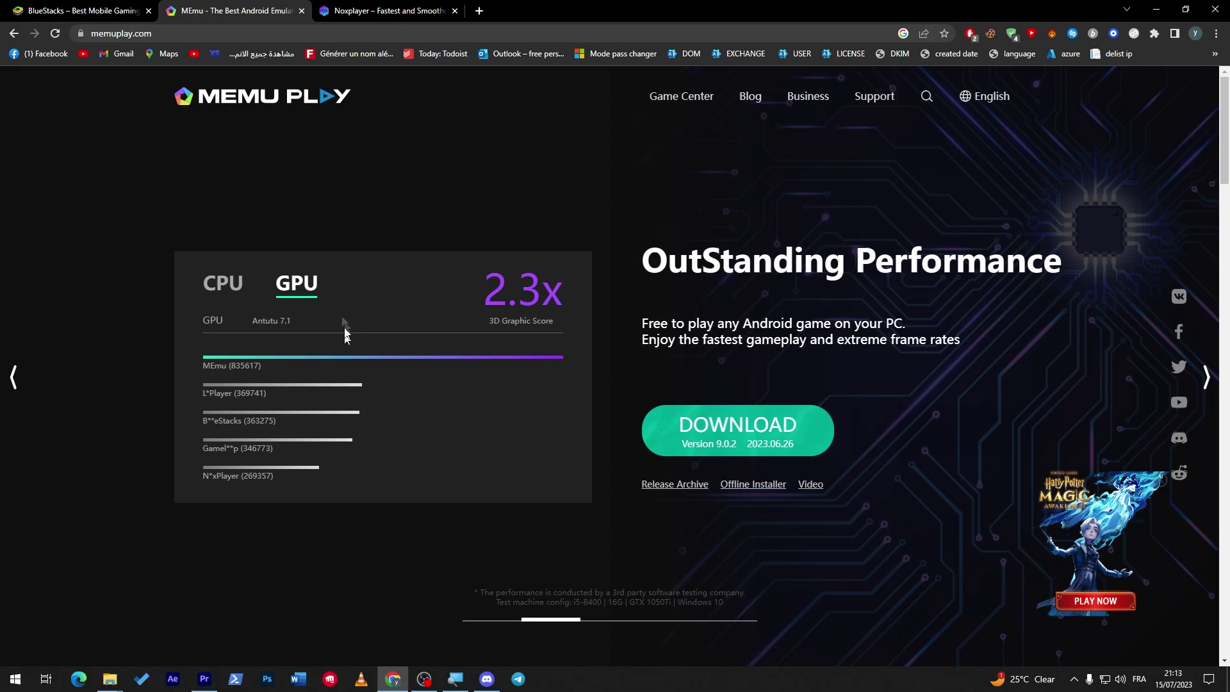
# - Review the supported games and emulator features presented on the NoxPlayer home page
pyautogui.click(384, 11)
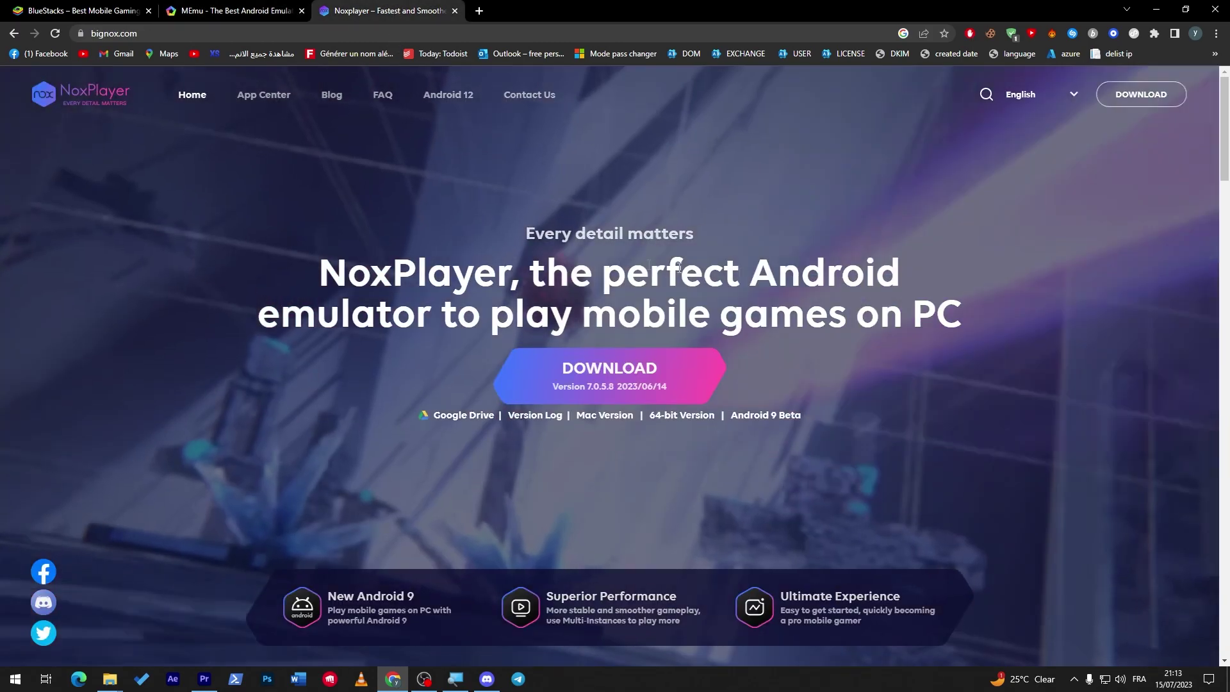
pyautogui.scroll(-10, 1190, 286)
pyautogui.scroll(-8, 1190, 286)
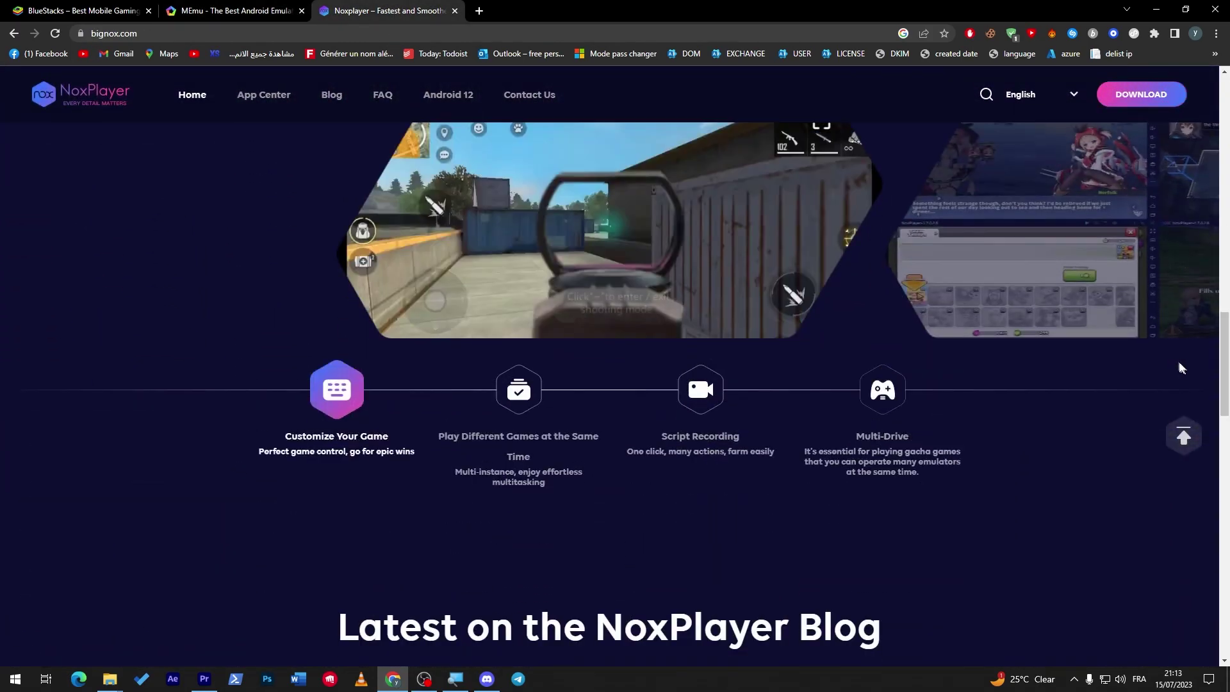
pyautogui.moveTo(1227, 380); pyautogui.dragTo(1183, 182)
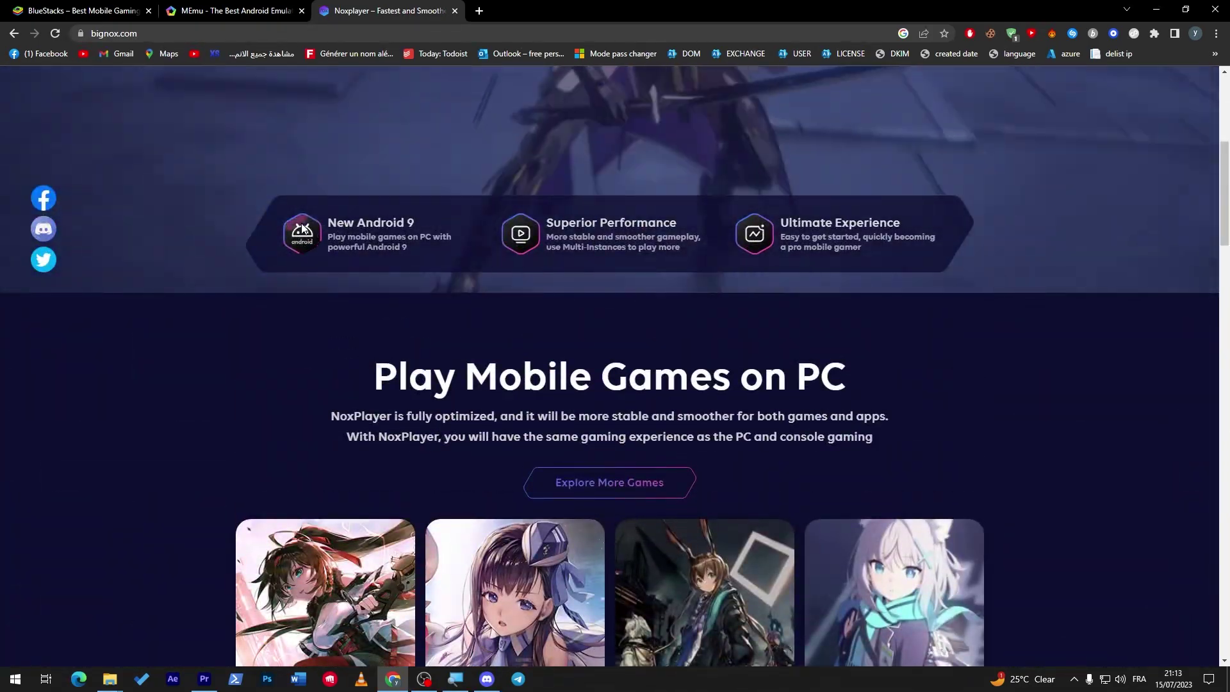
# - Download the BlueStacks 10 installer from the BlueStacks home page
pyautogui.click(116, 5)
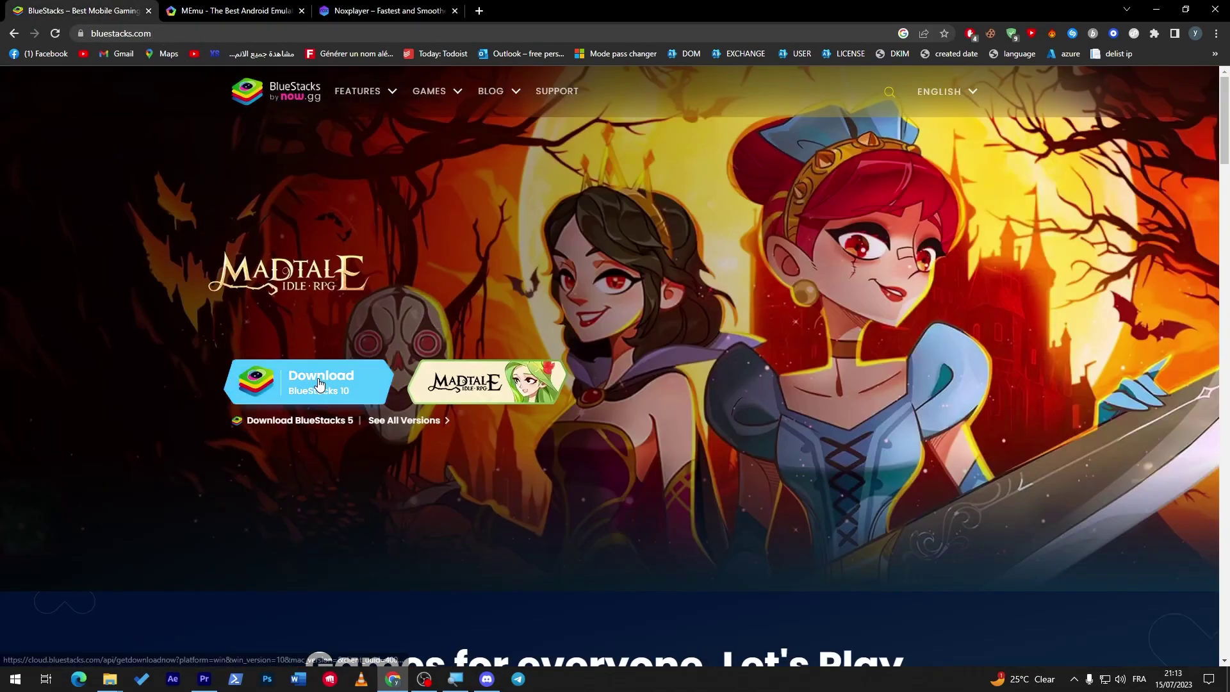
pyautogui.click(351, 368)
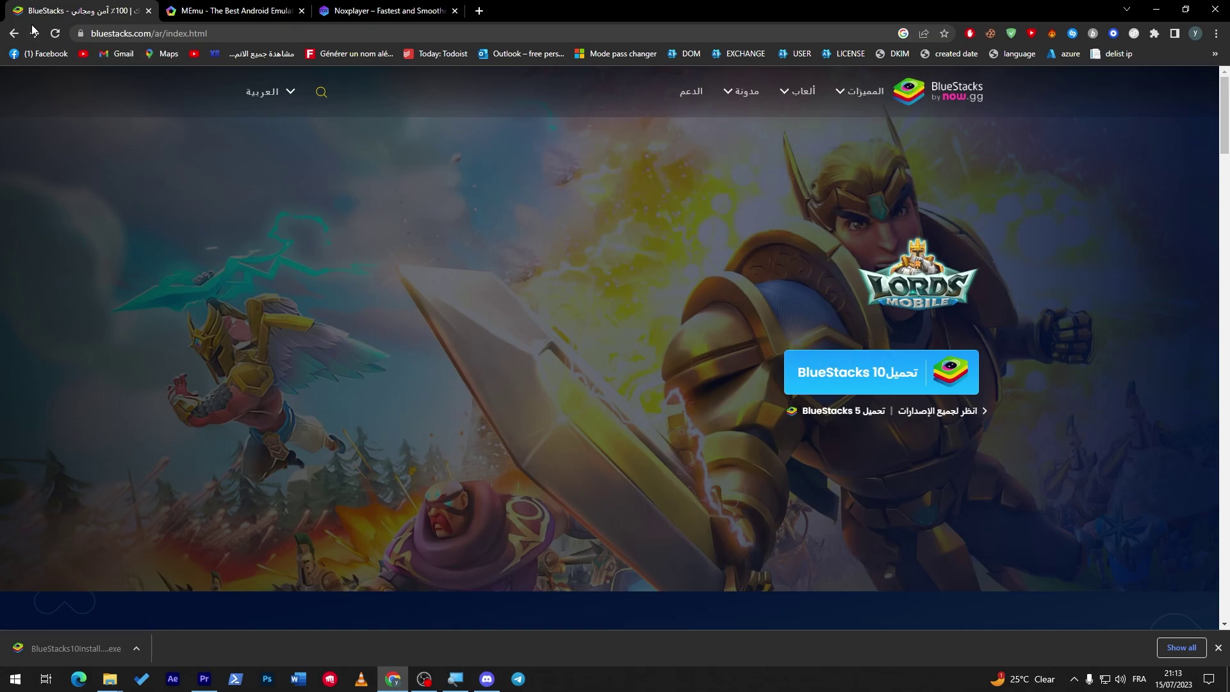
# - Open the BlueStacks 10 page from the bluestack search results, request its download and dismiss the downloads bar
pyautogui.click(13, 34)
pyautogui.click(14, 34)
pyautogui.click(36, 34)
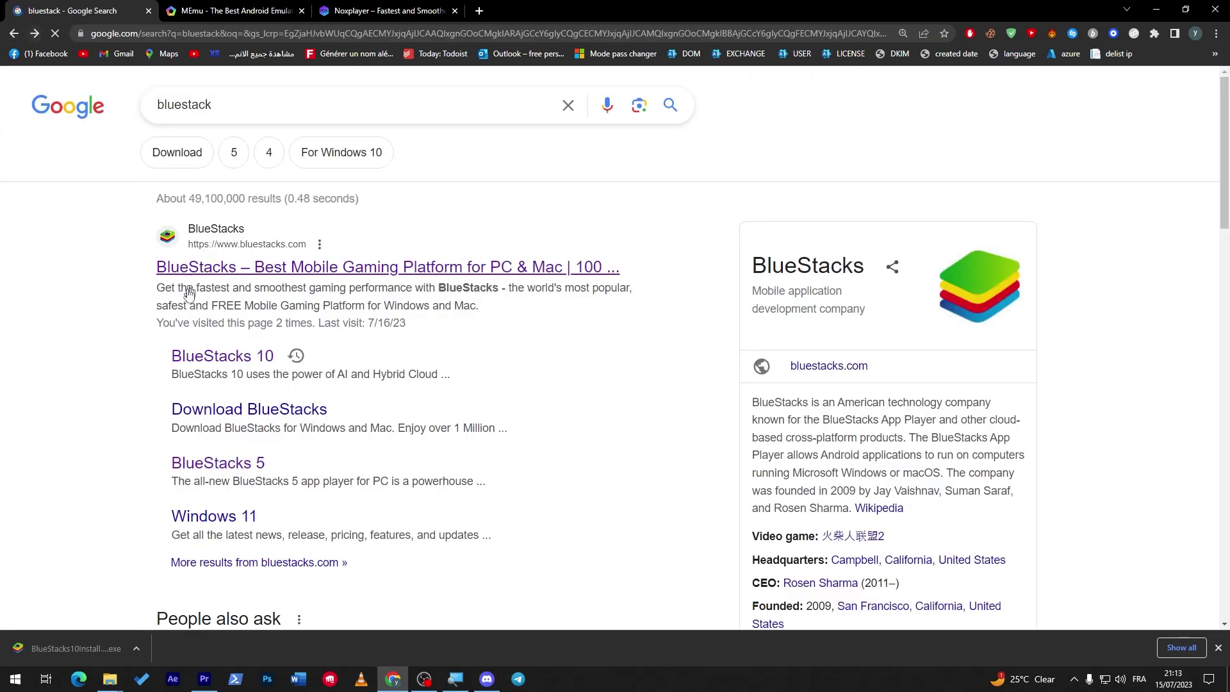
pyautogui.click(223, 356)
pyautogui.moveTo(1225, 121)
pyautogui.mouseDown()
pyautogui.moveTo(1227, 197)
pyautogui.moveTo(1227, 122)
pyautogui.mouseUp()
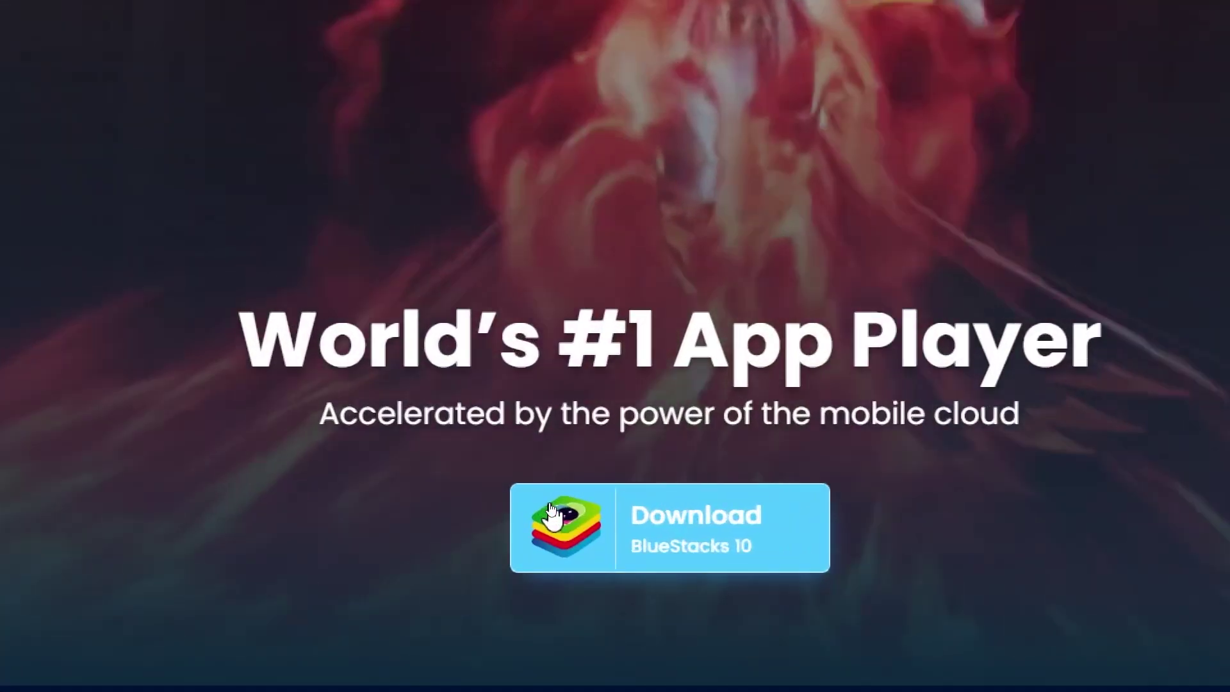
pyautogui.click(550, 506)
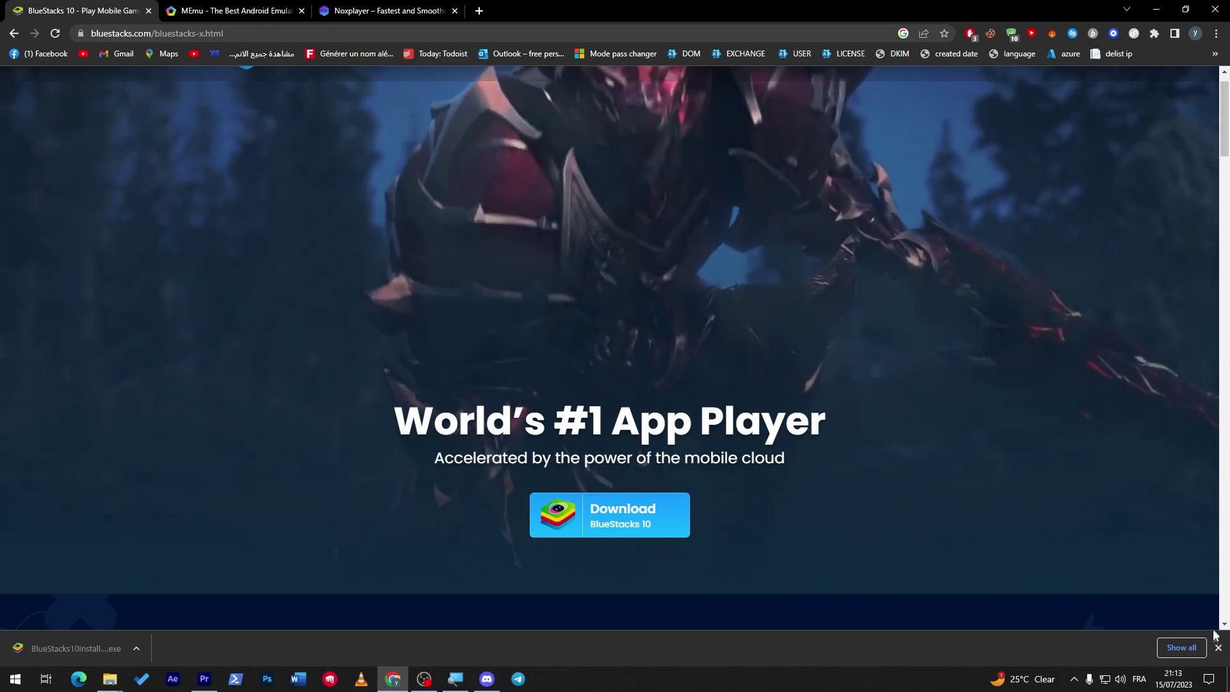
pyautogui.click(1218, 648)
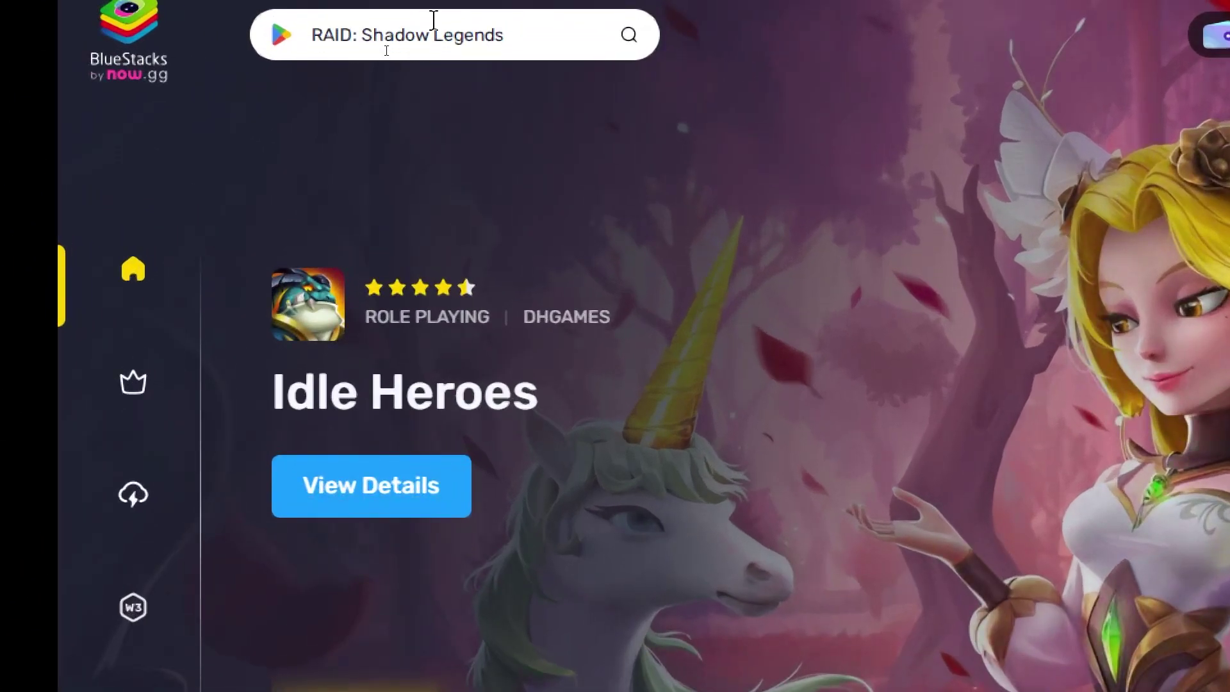
# - In BlueStacks, search for FIFA MOBILE, open its details page and install it in App Player
pyautogui.click(384, 51)
pyautogui.write('FIFA MOBILE')
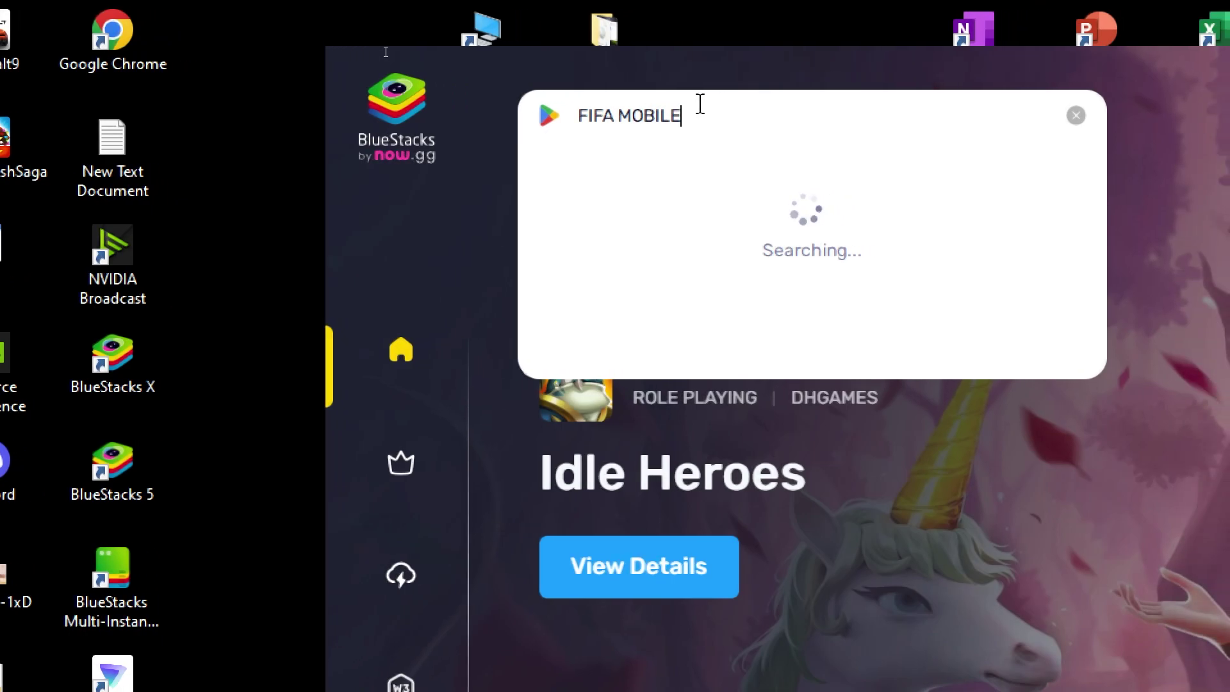
pyautogui.moveTo(824, 173)
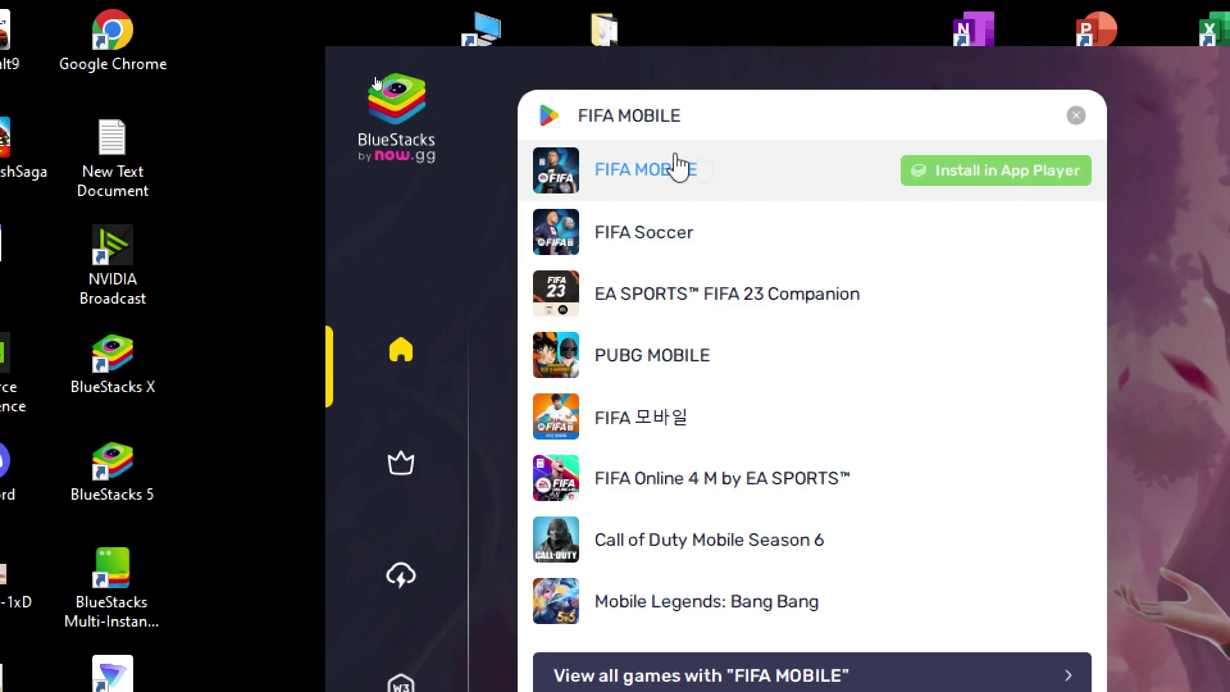
pyautogui.click(821, 190)
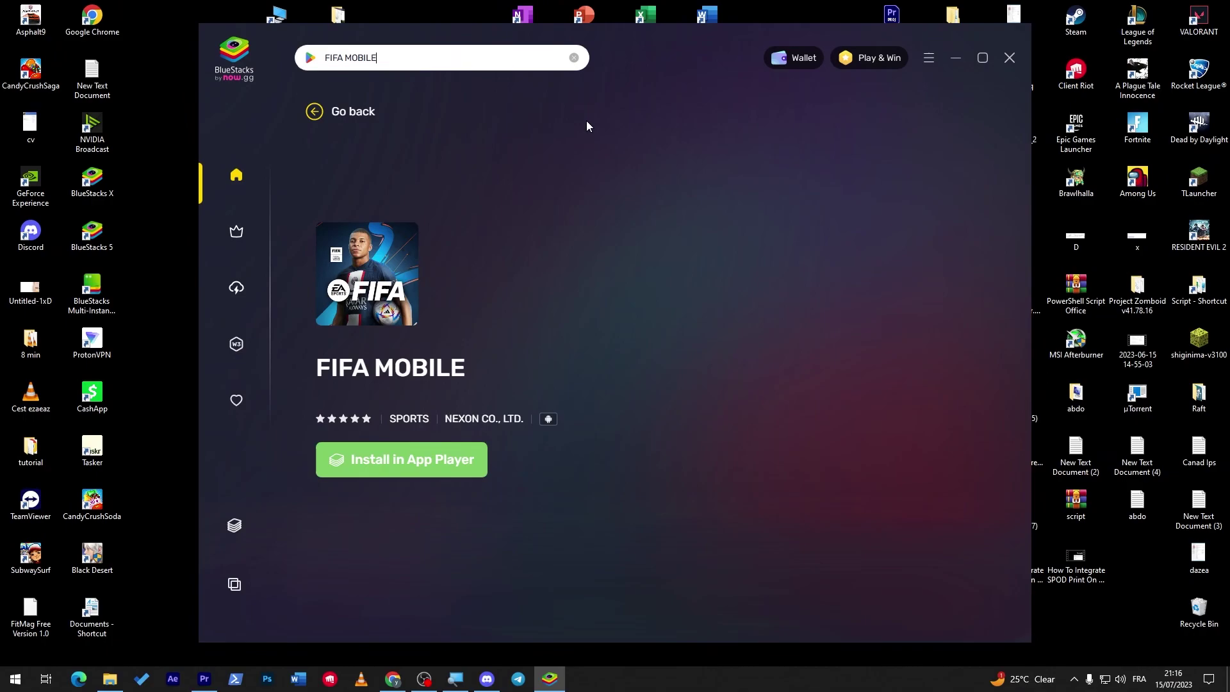
pyautogui.click(414, 460)
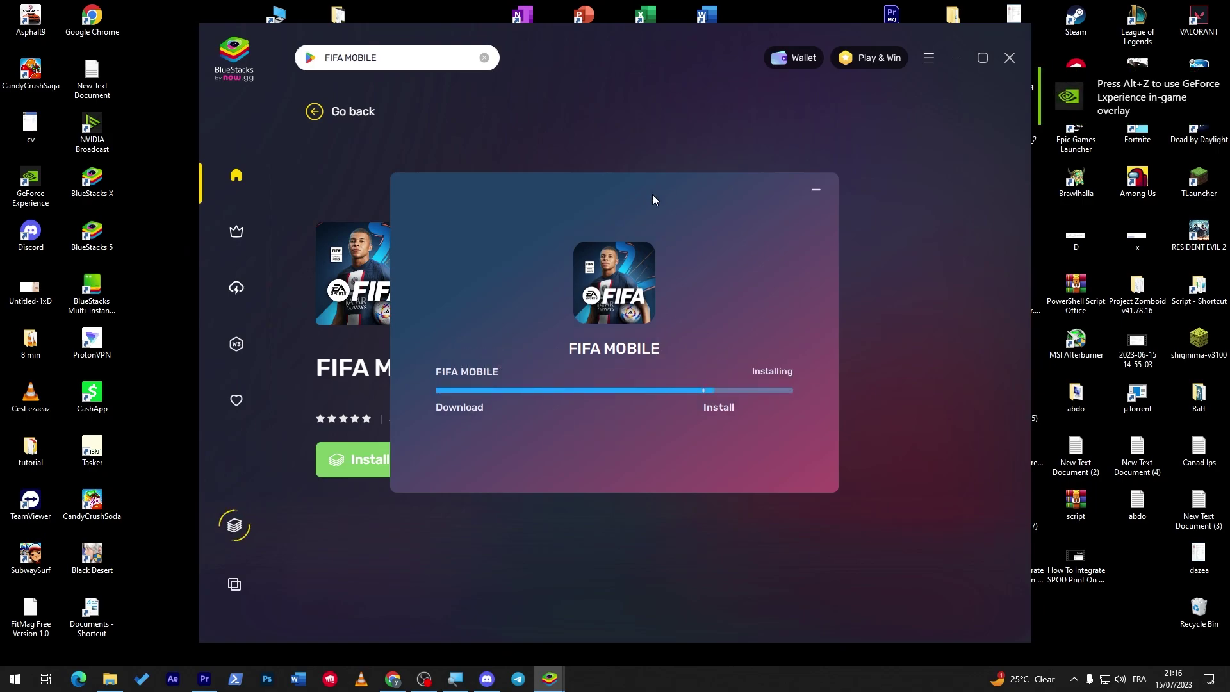
# - Move the FIFA MOBILE installation window aside, switch to Chrome and open chat.openai.com in a new tab
pyautogui.moveTo(652, 194); pyautogui.dragTo(699, 190)
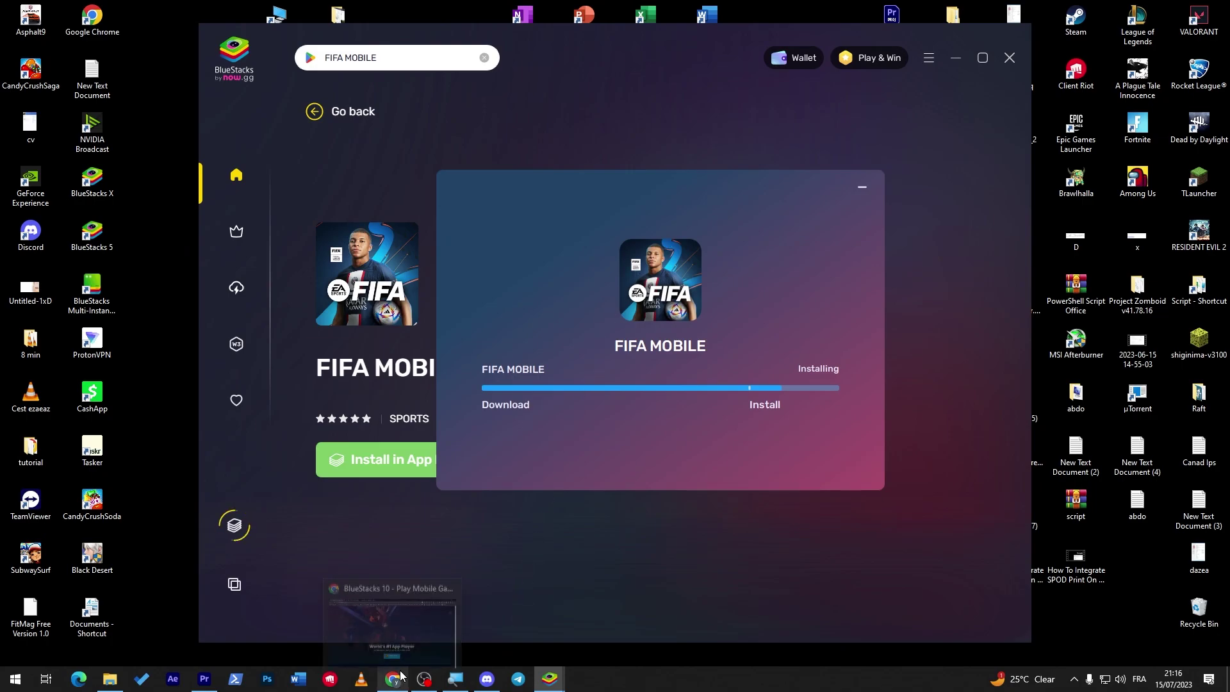
pyautogui.click(393, 619)
pyautogui.hotkey('ctrl', 't')
pyautogui.write('chat.openai.com')
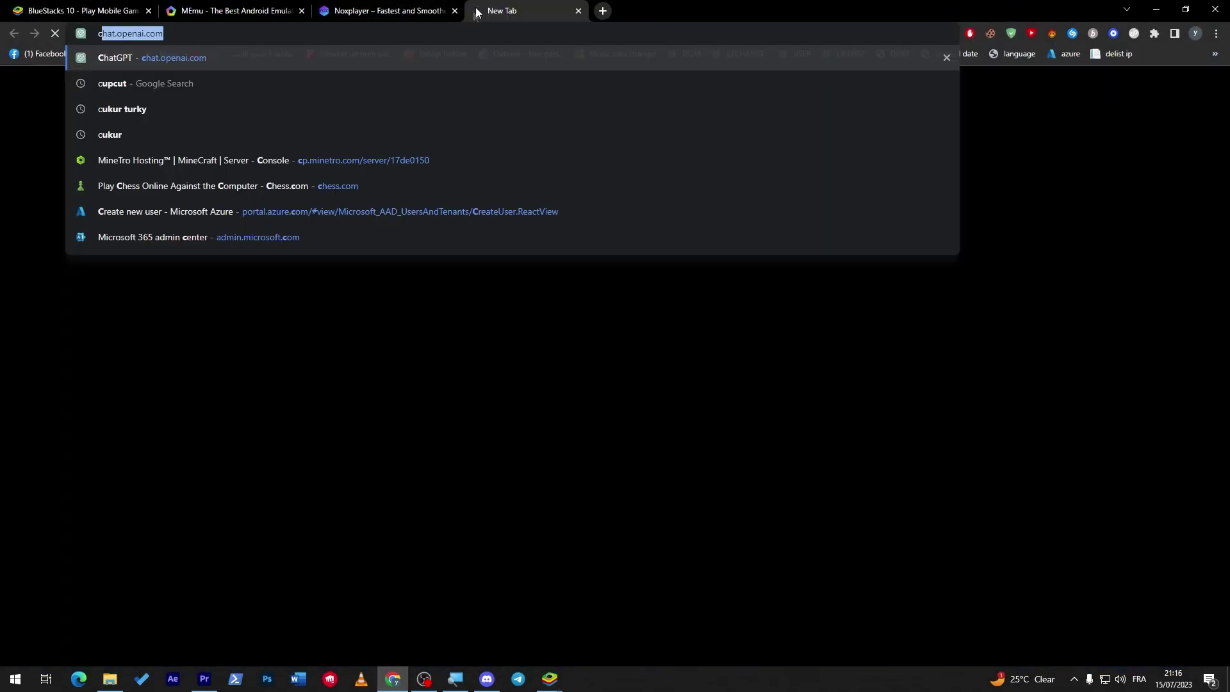
pyautogui.press('Return')
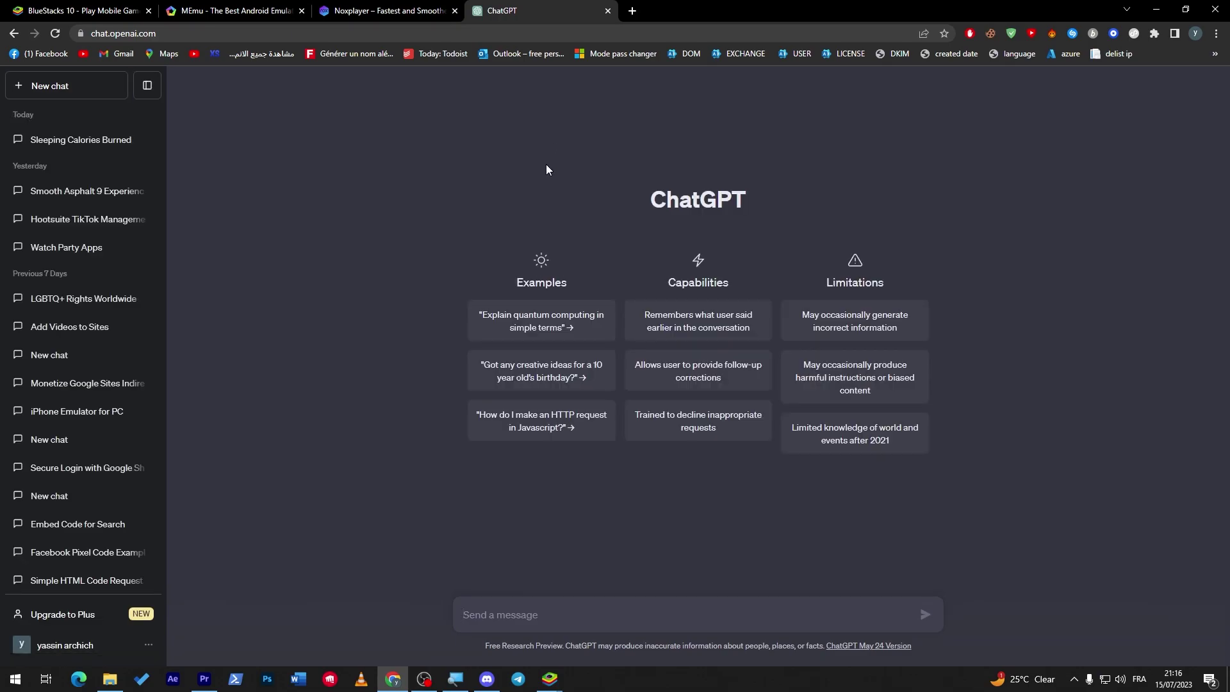
# - Draft the ChatGPT question "can i run fifa mobile on my pc :" and minimize the BlueStacks App Player window
pyautogui.write('can i run')
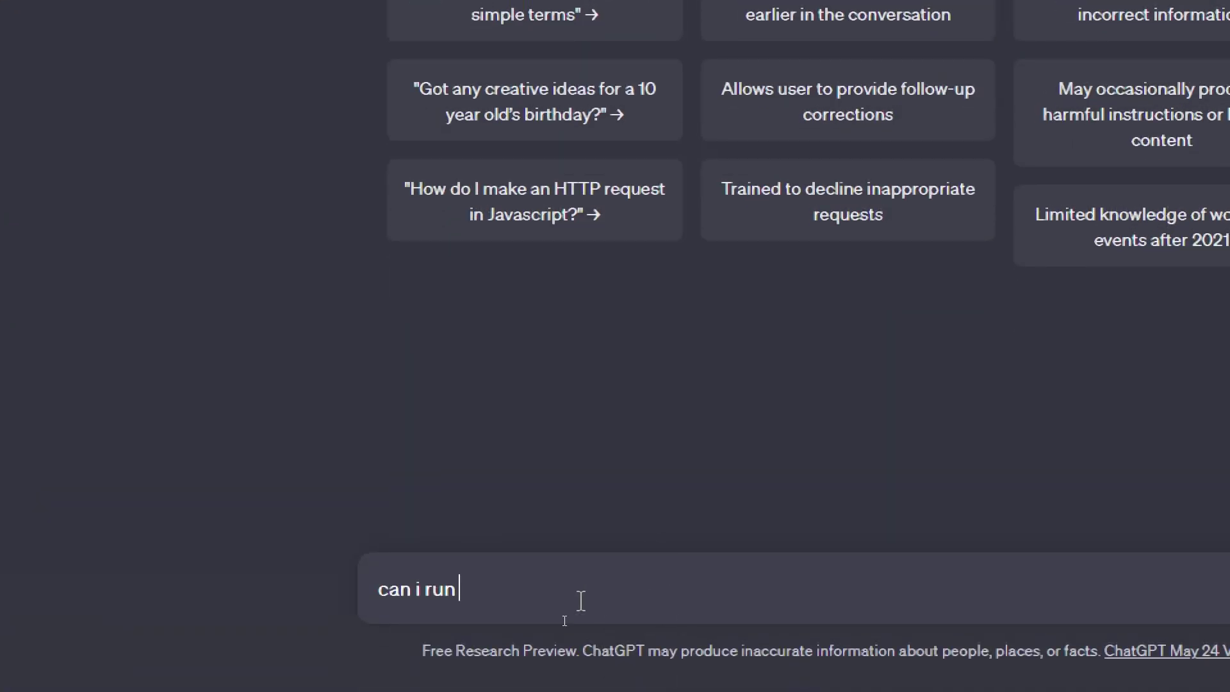
pyautogui.write(' fifa mobile on')
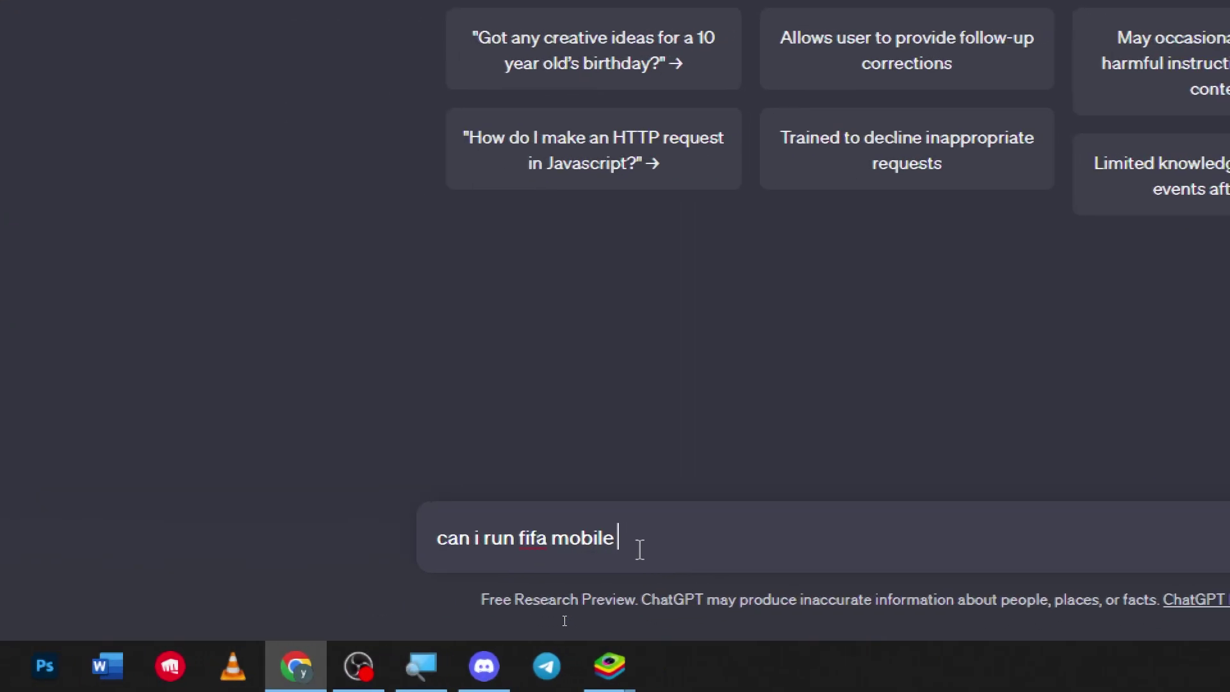
pyautogui.write(' my pc :')
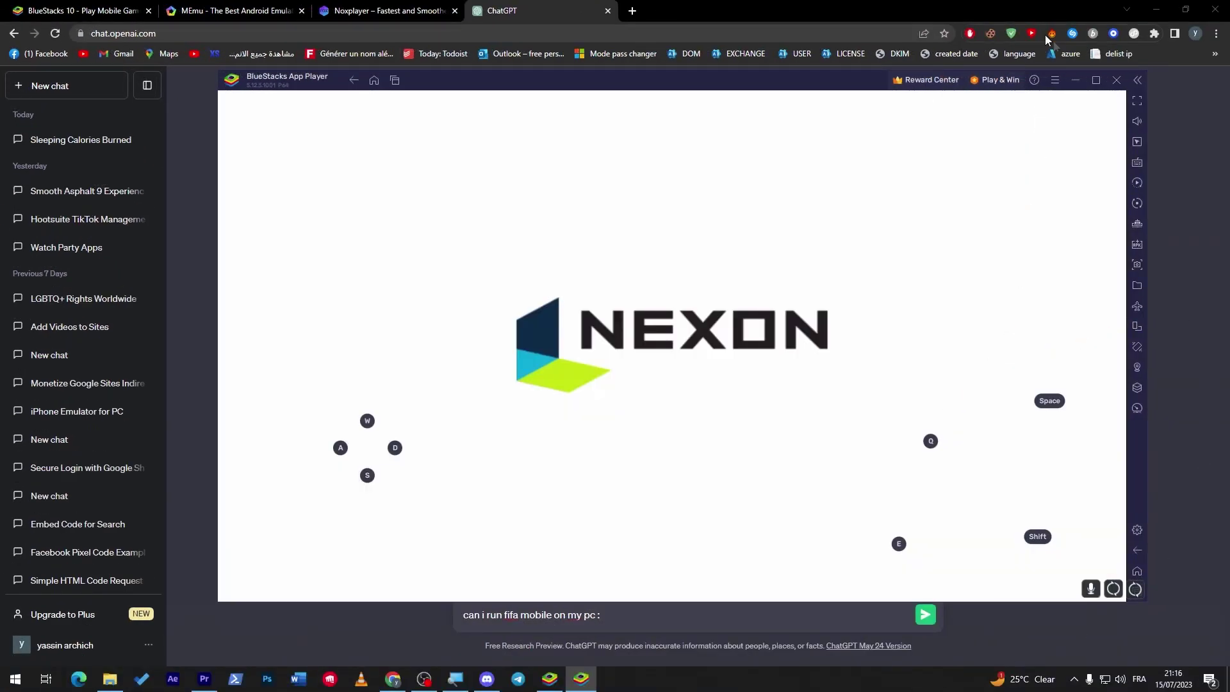
pyautogui.click(1076, 80)
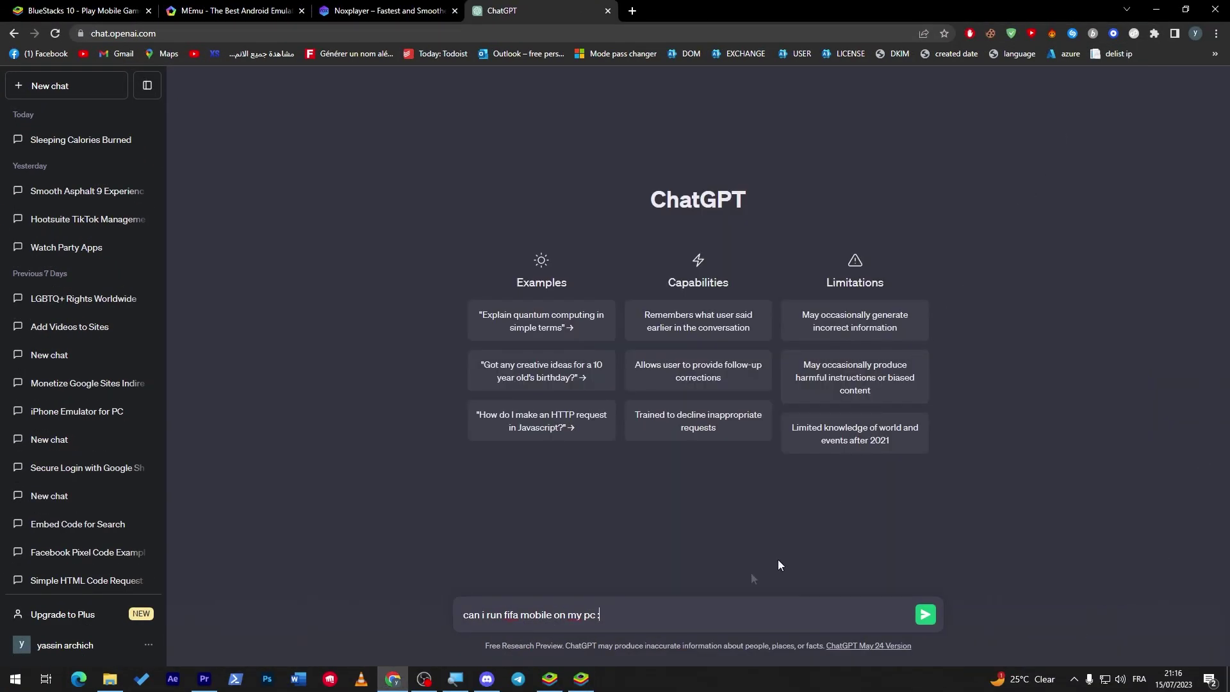
# - Turn the system volume all the way down
pyautogui.click(1120, 679)
pyautogui.moveTo(1083, 648); pyautogui.dragTo(1040, 649)
pyautogui.click(953, 578)
# - Look up the processor and memory in This PC's properties and add "i5-10400F" and "32 gb of ram" as new lines of the question
pyautogui.click(16, 680)
pyautogui.write('this')
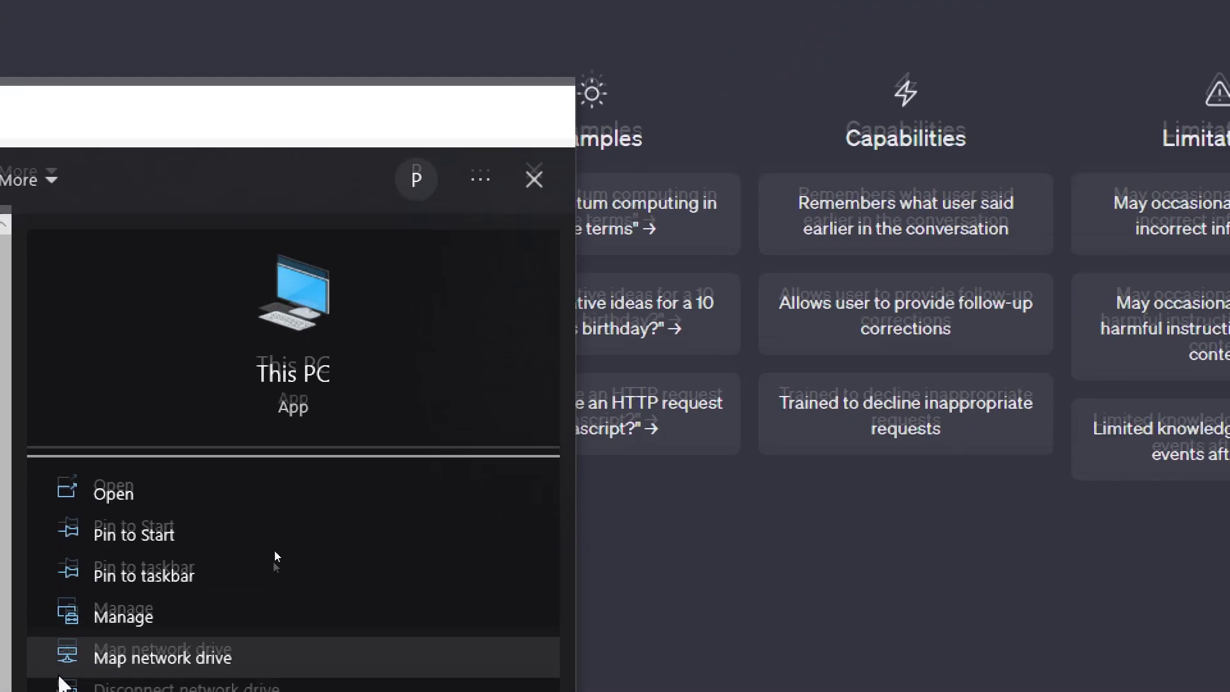
pyautogui.click(193, 524)
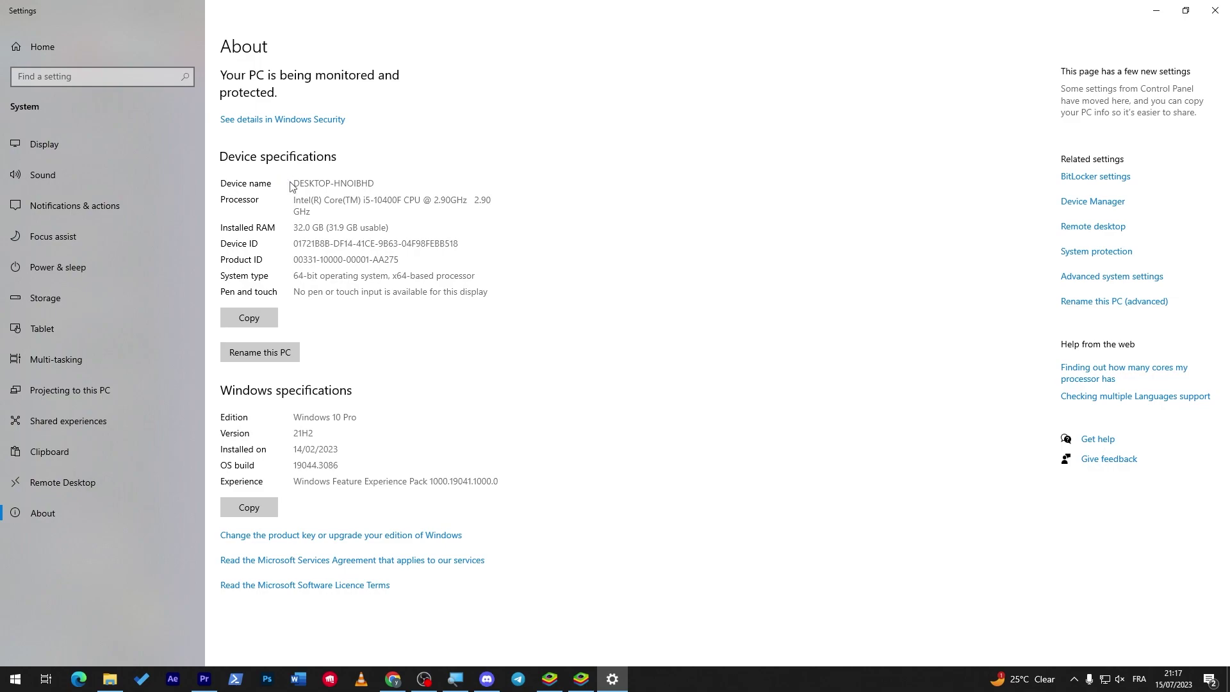
pyautogui.doubleClick(383, 200)
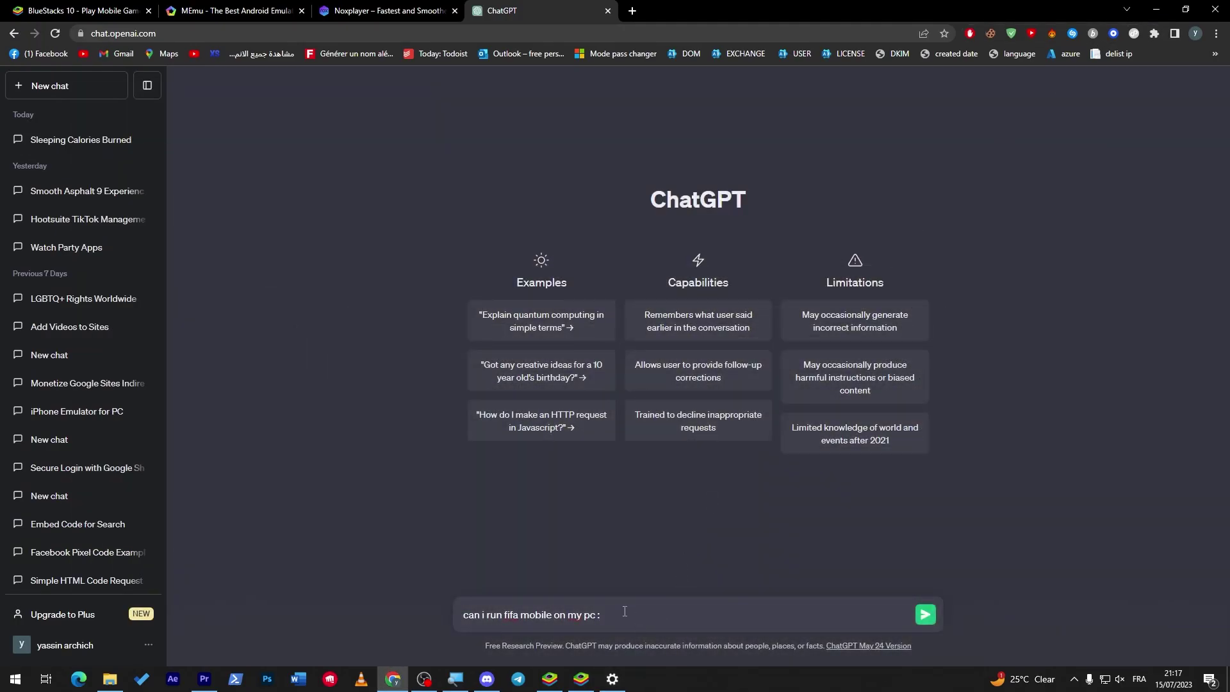
pyautogui.hotkey('shift', 'Return')
pyautogui.hotkey('shift', 'Return')
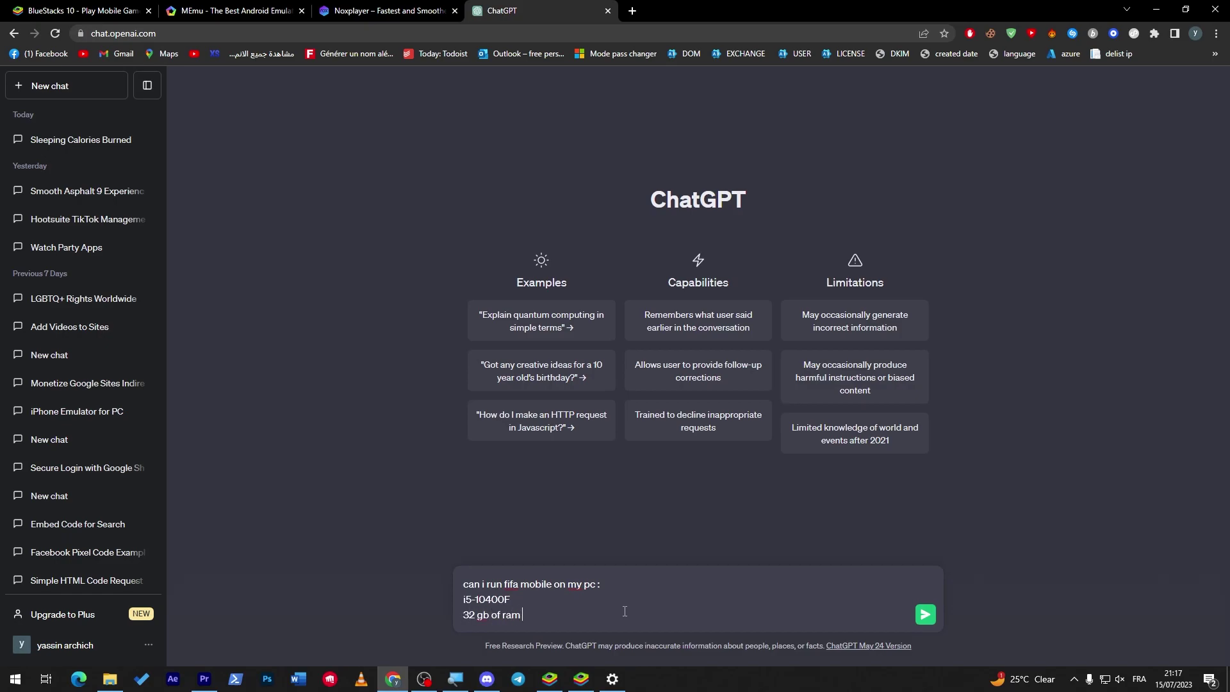
# - From the system's About page, open Device Manager, check the graphics card under Display adapters and close it
pyautogui.click(612, 679)
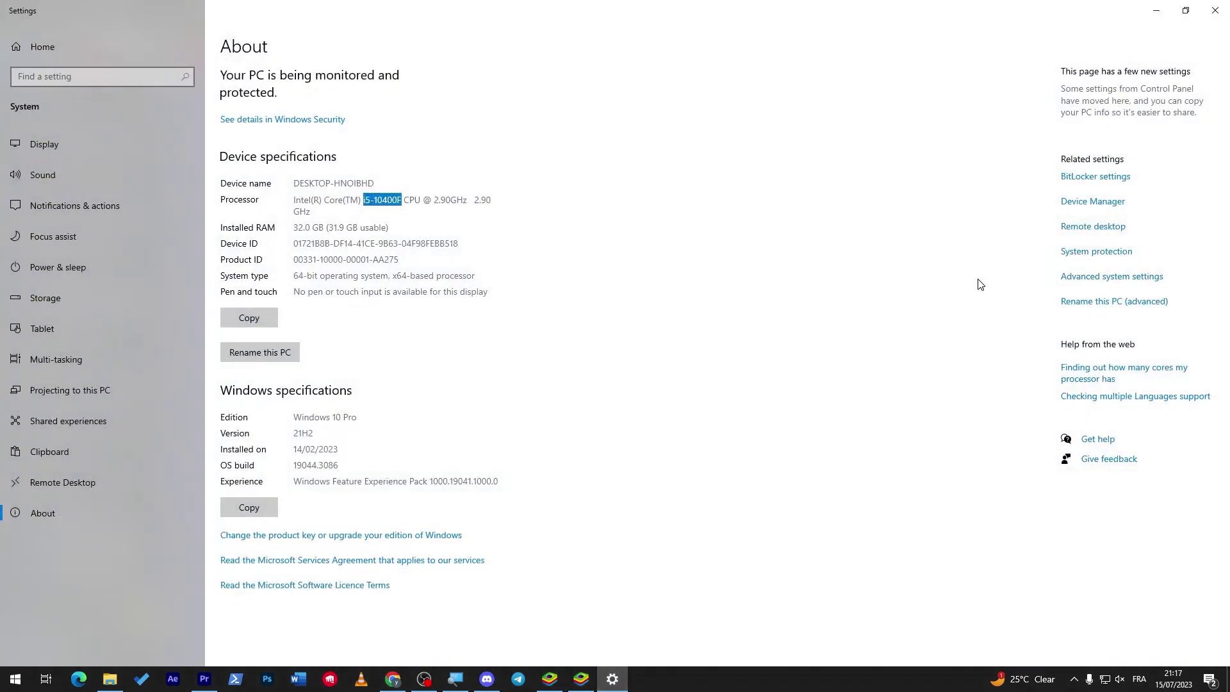
pyautogui.click(1111, 281)
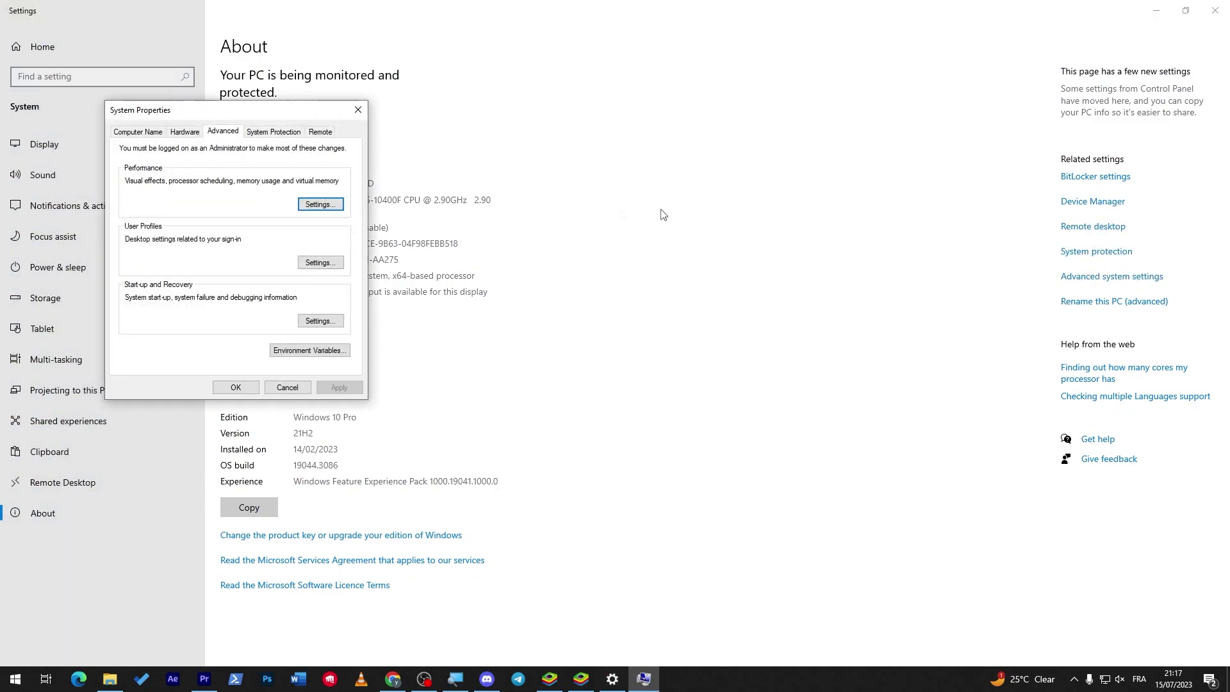
pyautogui.click(357, 111)
pyautogui.click(1114, 204)
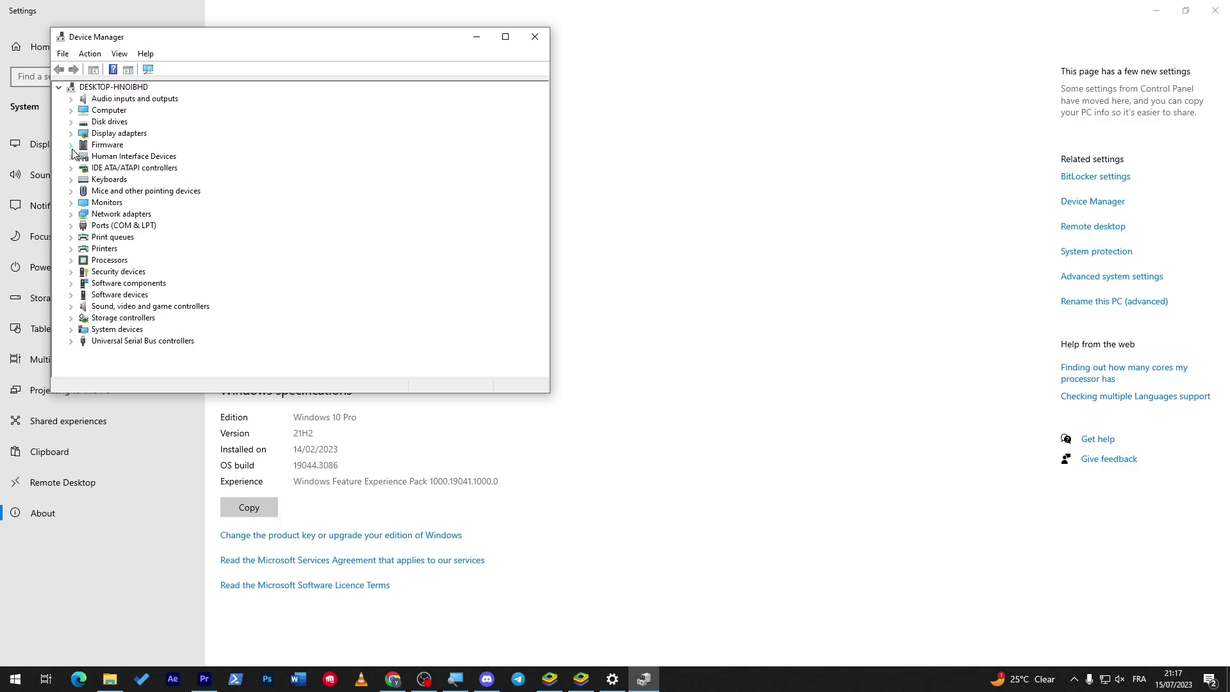
pyautogui.click(72, 133)
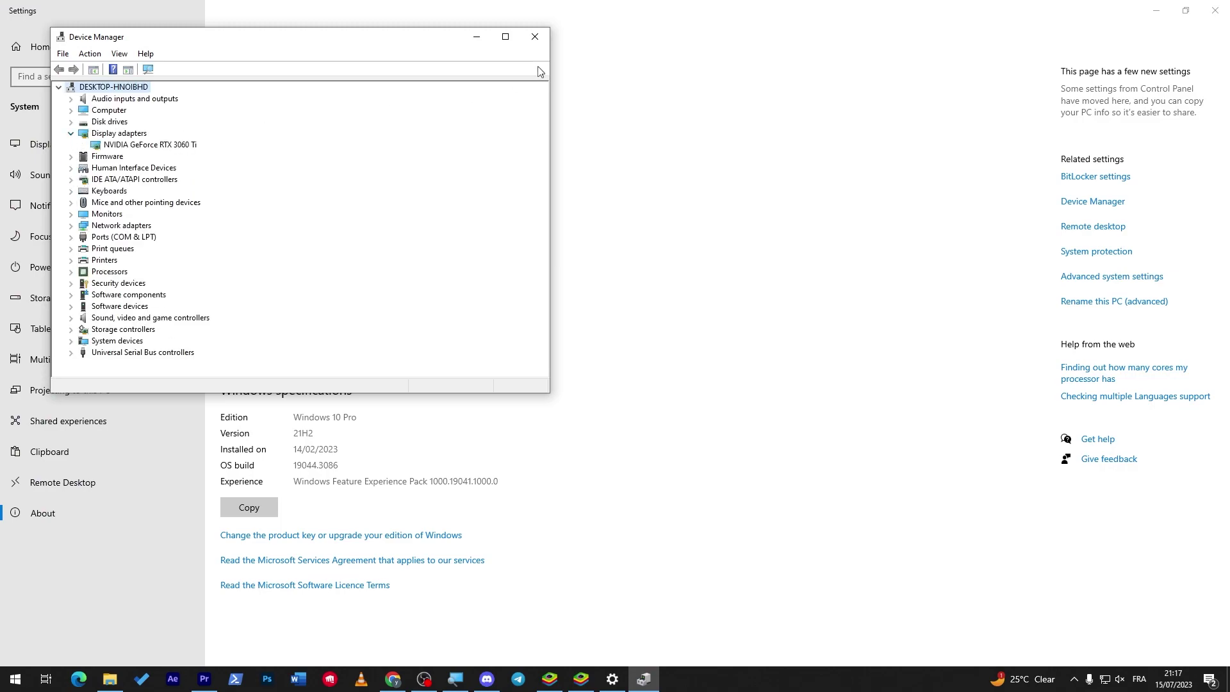
pyautogui.click(535, 37)
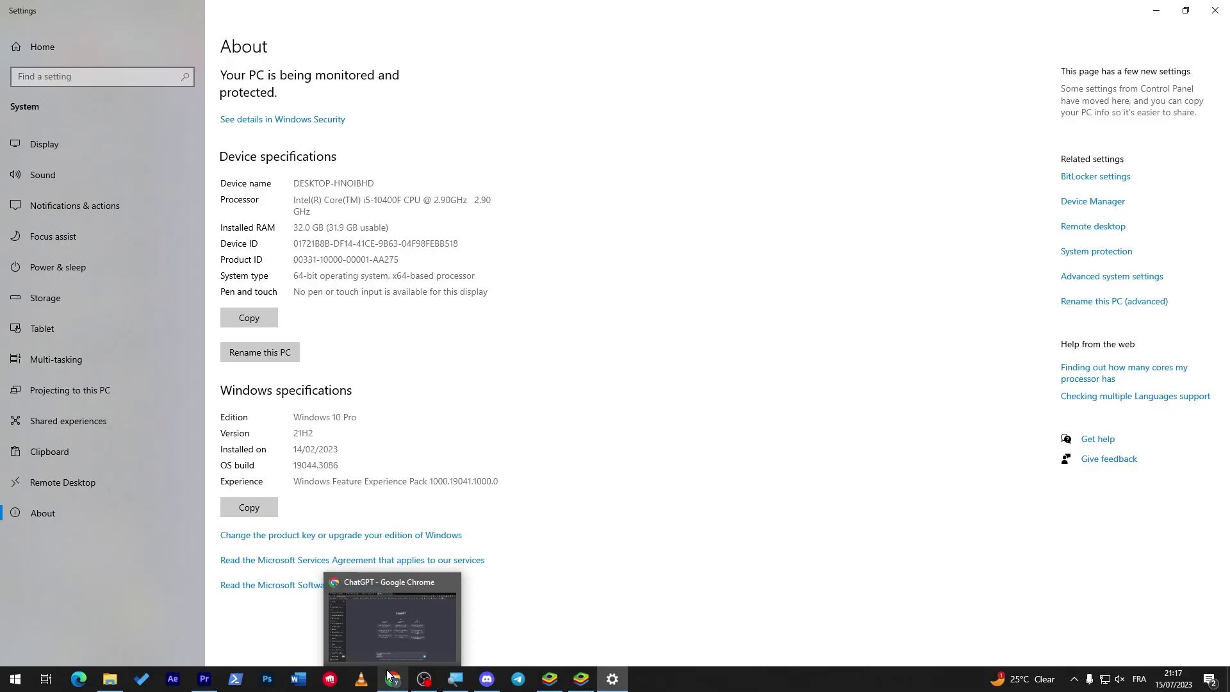
# - Add "RTX 3060 ti" as the last line of the ChatGPT question, send it and read the answer
pyautogui.click(387, 674)
pyautogui.hotkey('shift', 'Return')
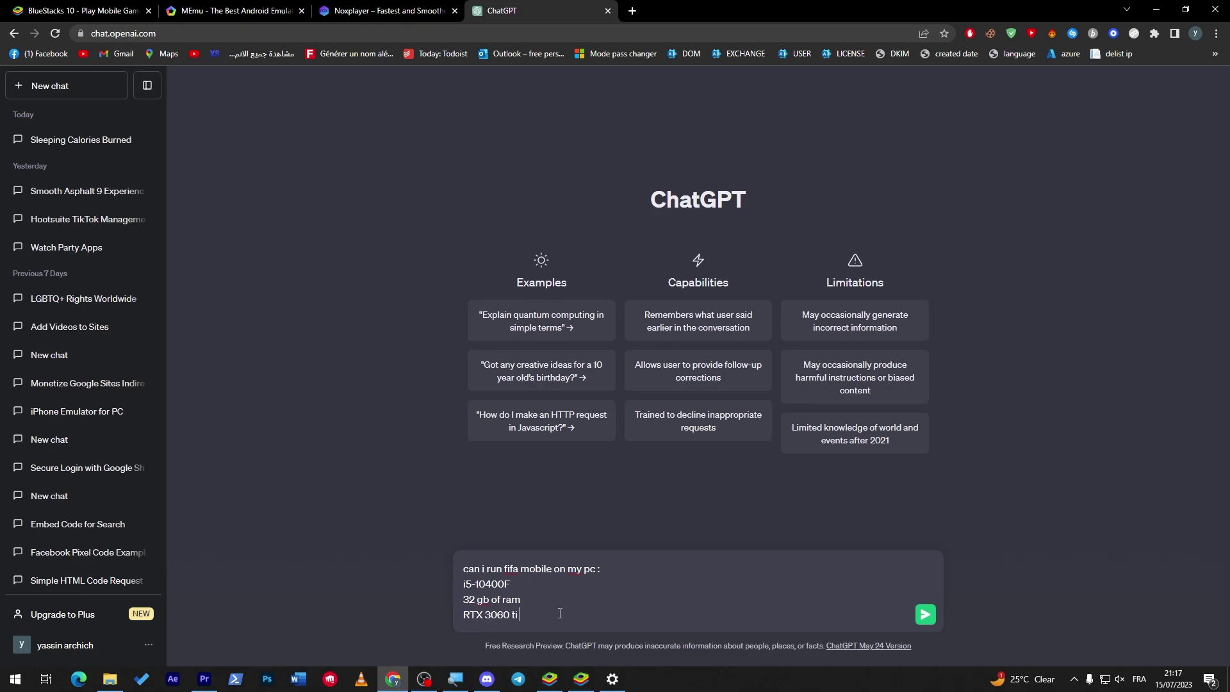
pyautogui.press('Return')
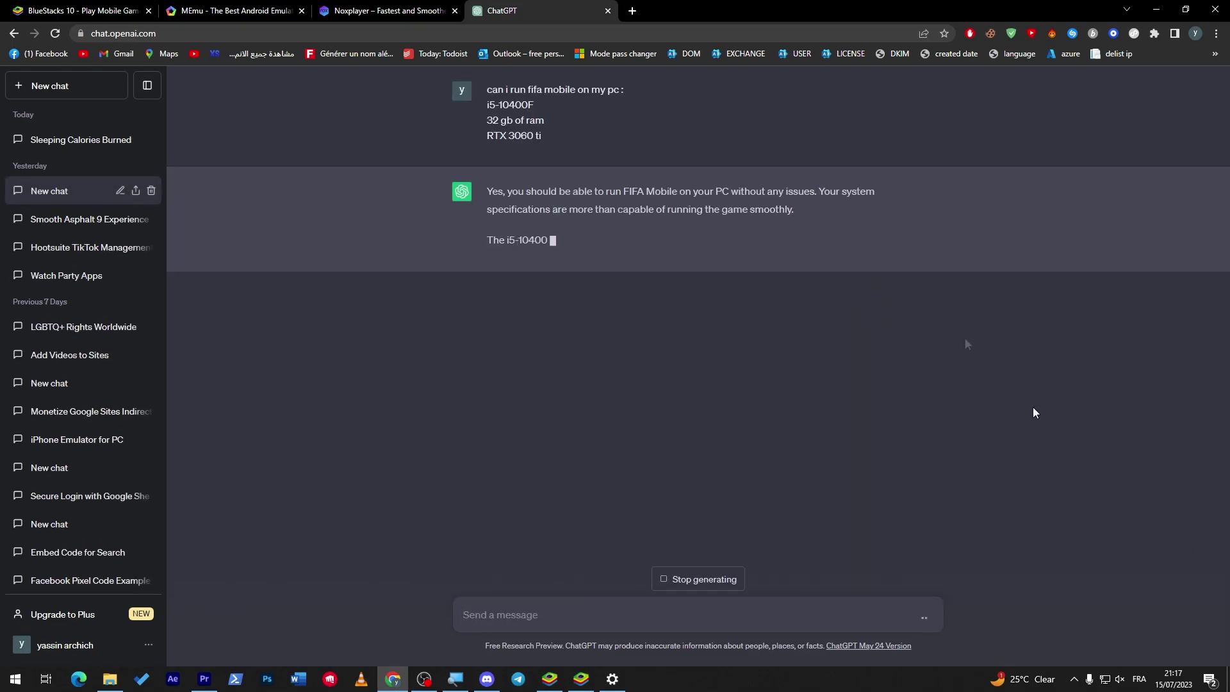
pyautogui.moveTo(554, 191); pyautogui.dragTo(516, 211)
pyautogui.click(680, 186)
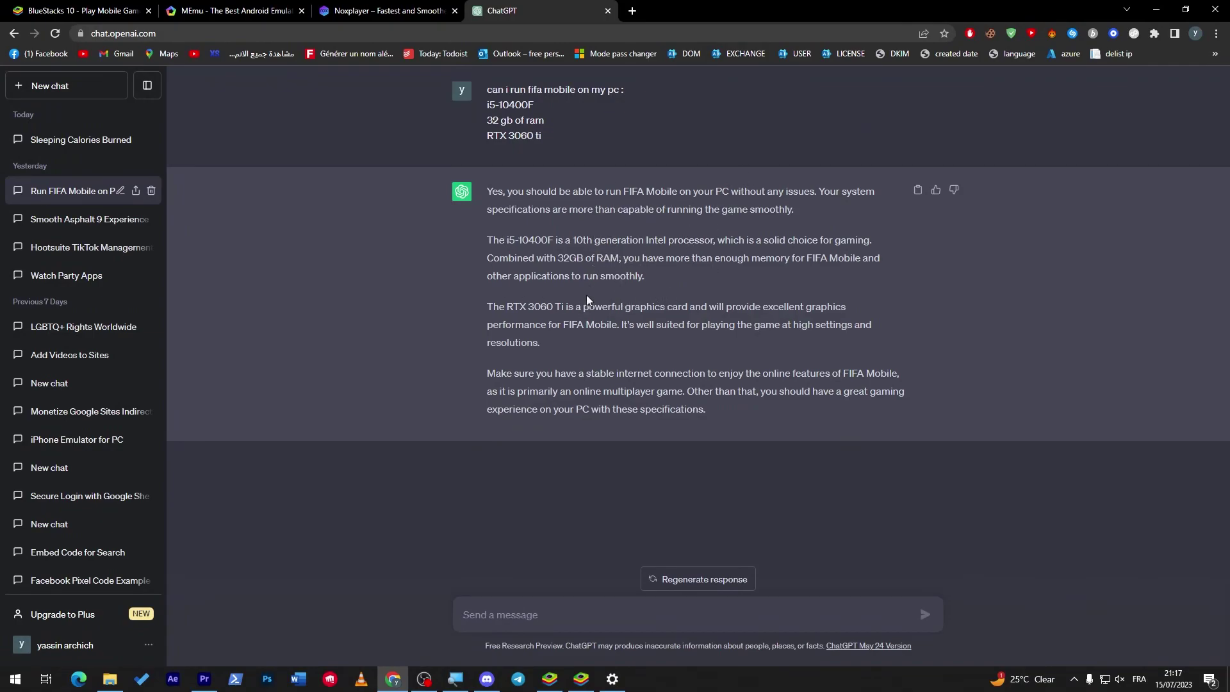
# - Switch to BlueStacks App Player, accept FIFA MOBILE's update notice, relaunch the game from Google Play and accept the notice again
pyautogui.click(581, 679)
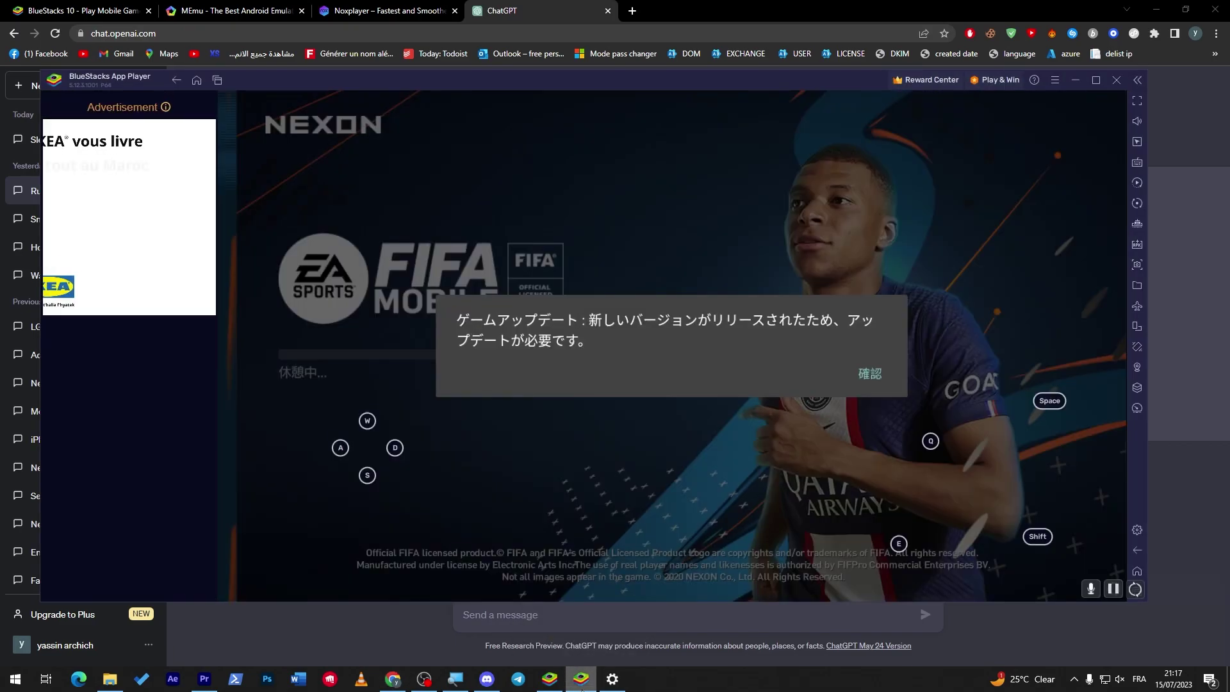
pyautogui.click(866, 371)
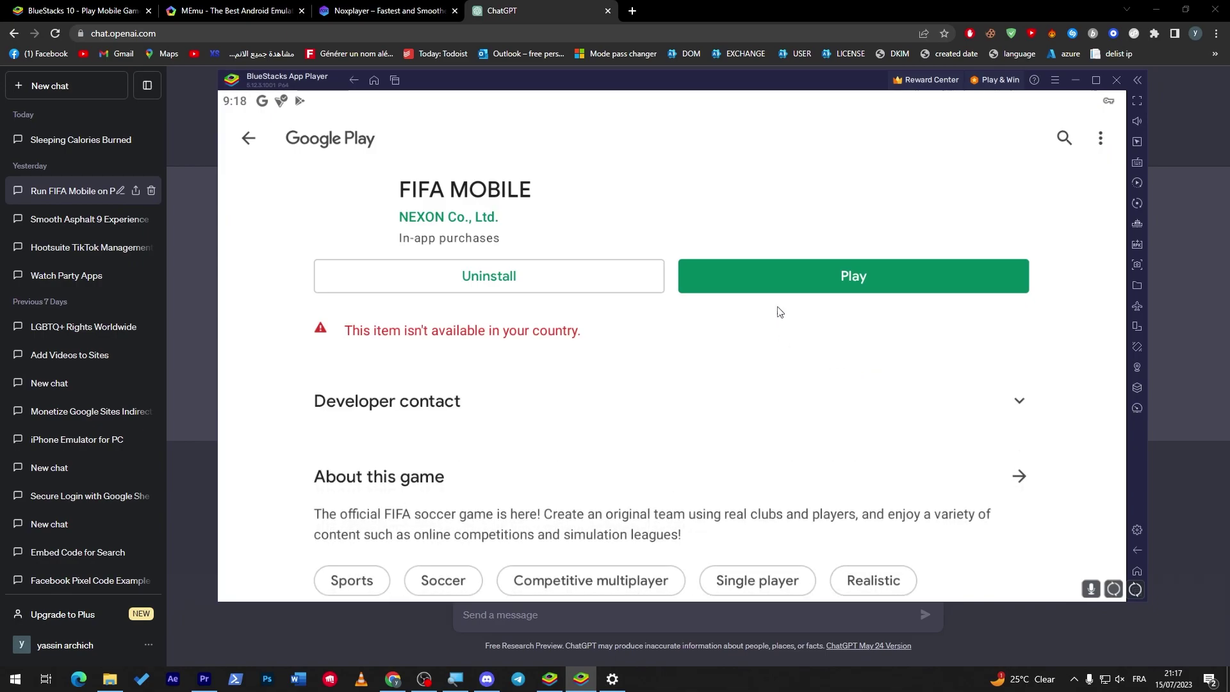
pyautogui.click(835, 282)
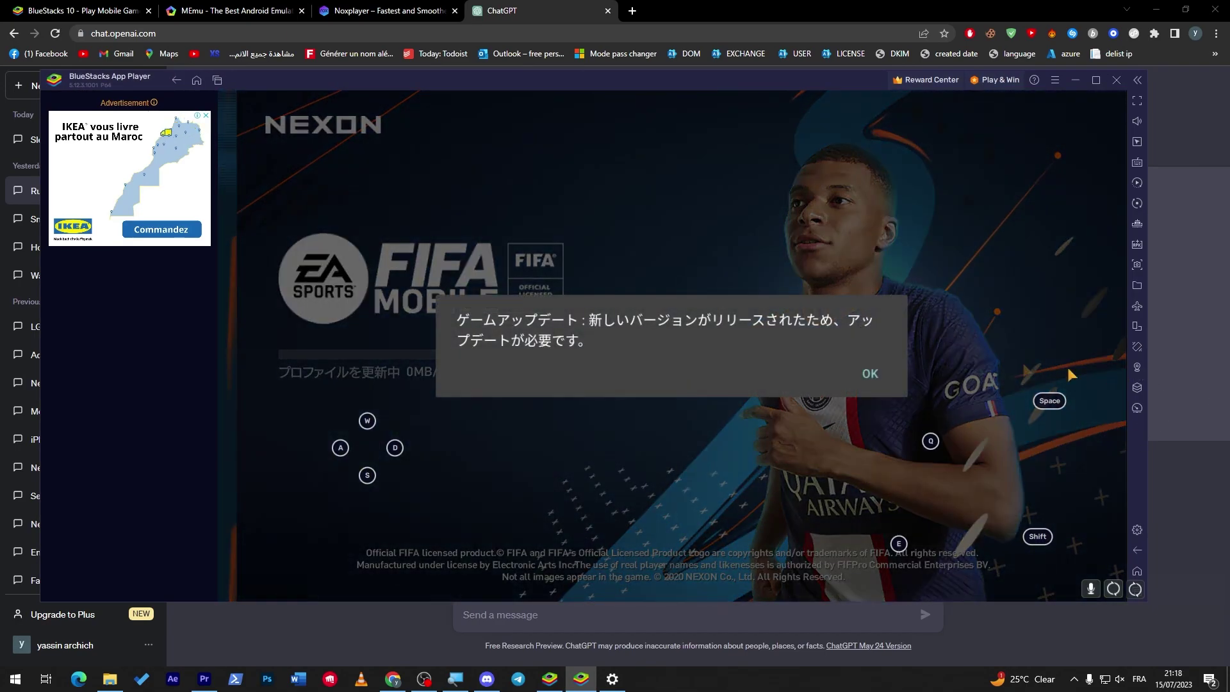
pyautogui.click(871, 374)
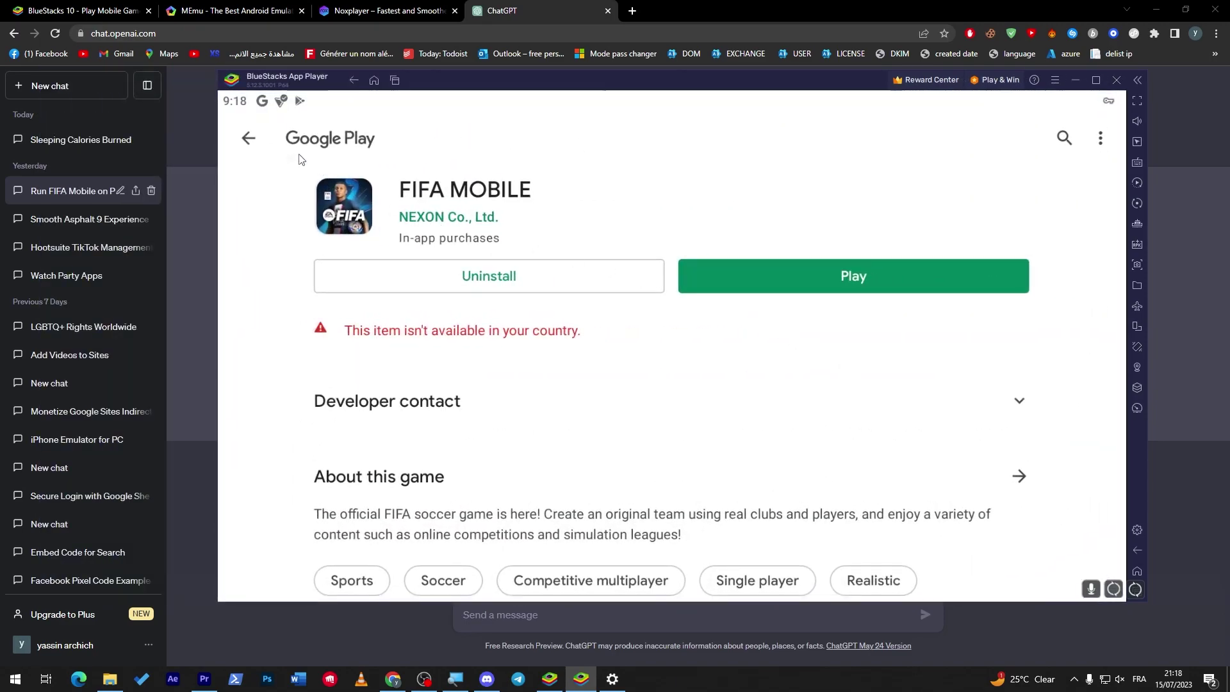
# - Leave the FIFA MOBILE store page, search Google Play for vpn and browse the listed VPN apps
pyautogui.click(260, 141)
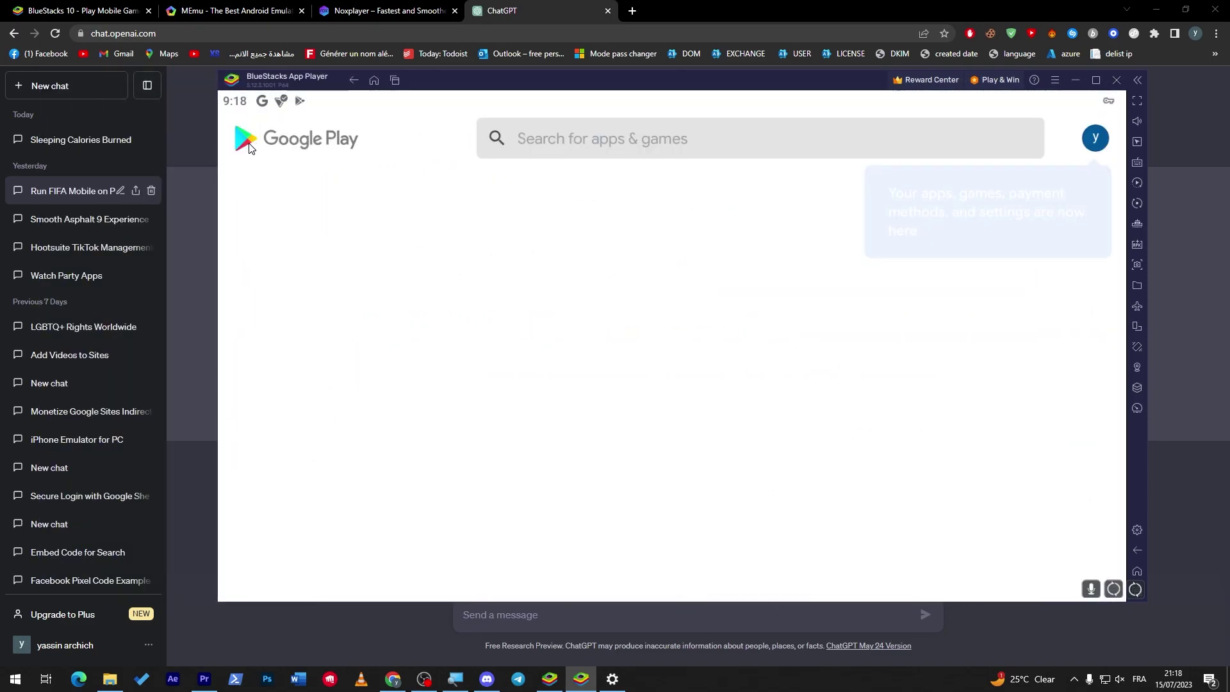
pyautogui.click(756, 143)
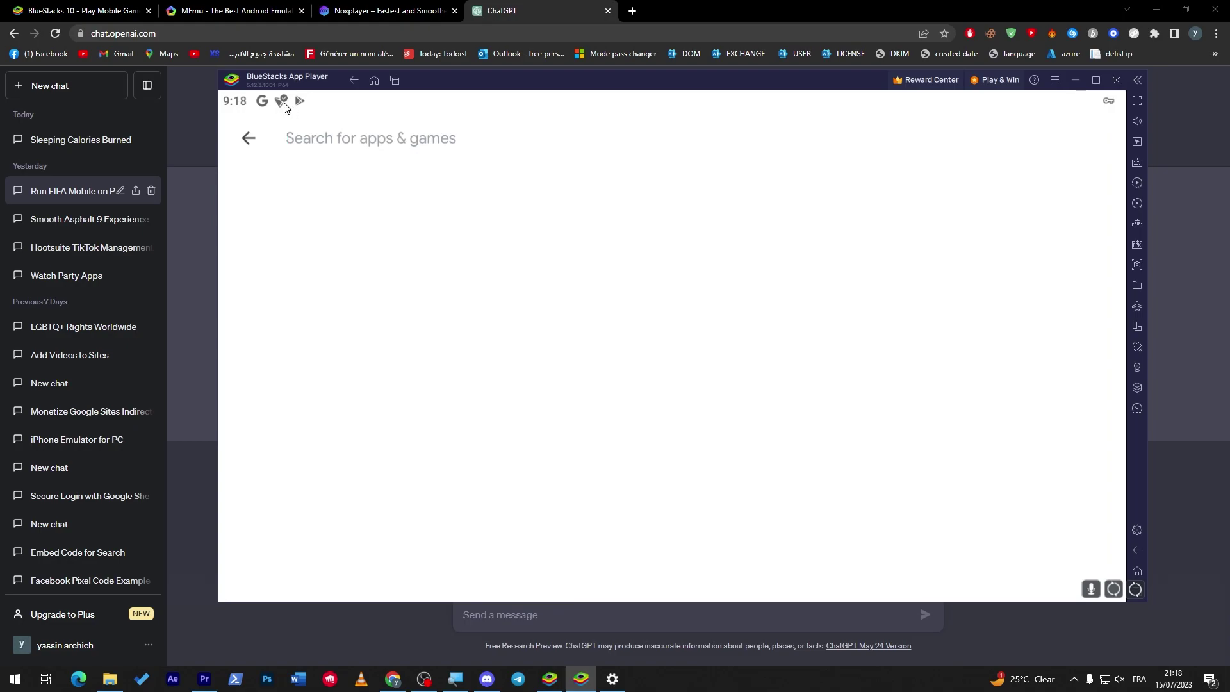
pyautogui.write('vpn')
pyautogui.press('Return')
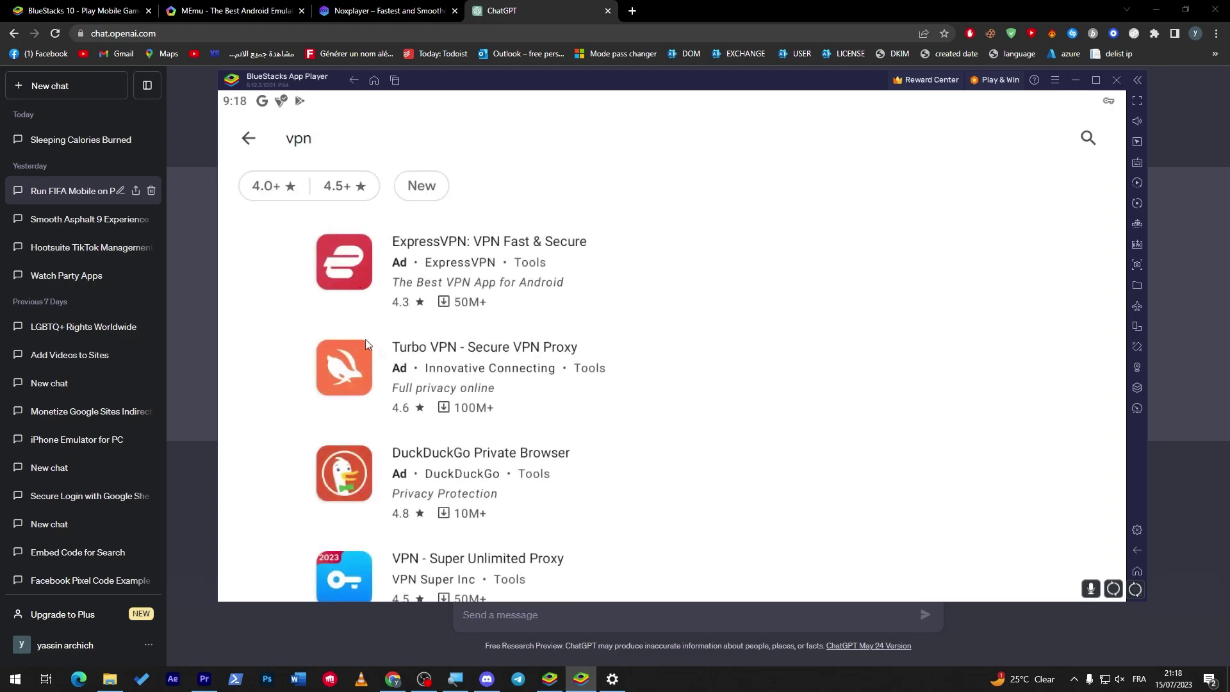
pyautogui.scroll(-5, 573, 429)
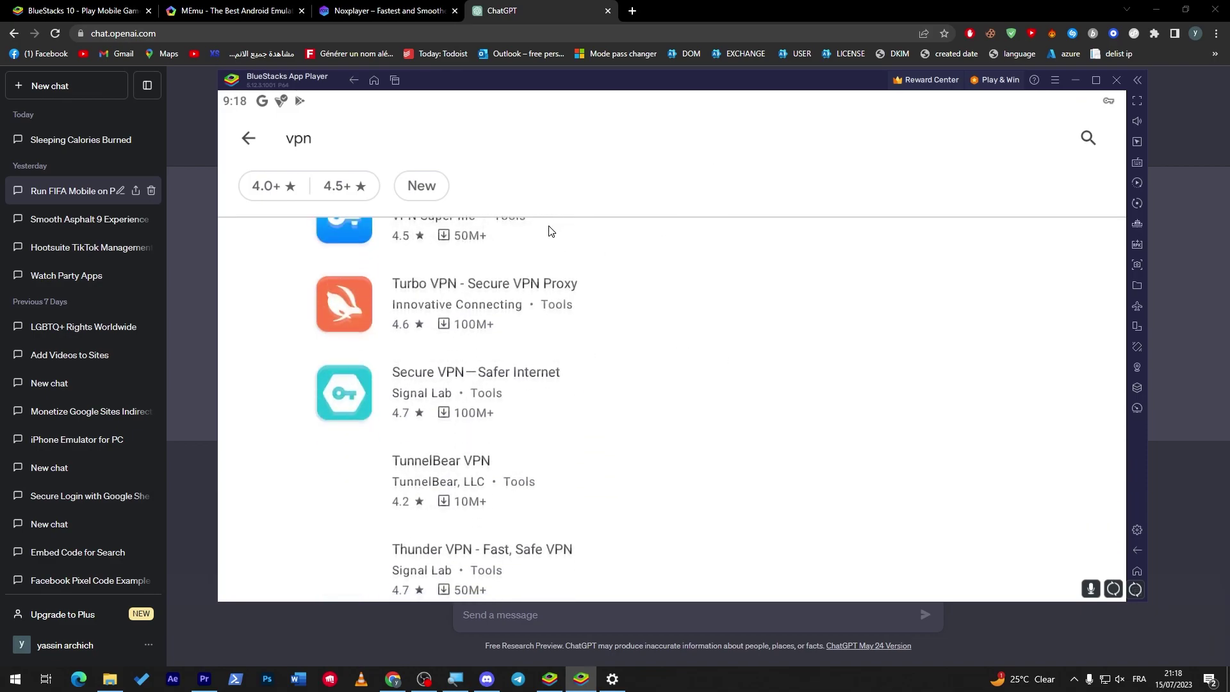
pyautogui.scroll(-2, 547, 396)
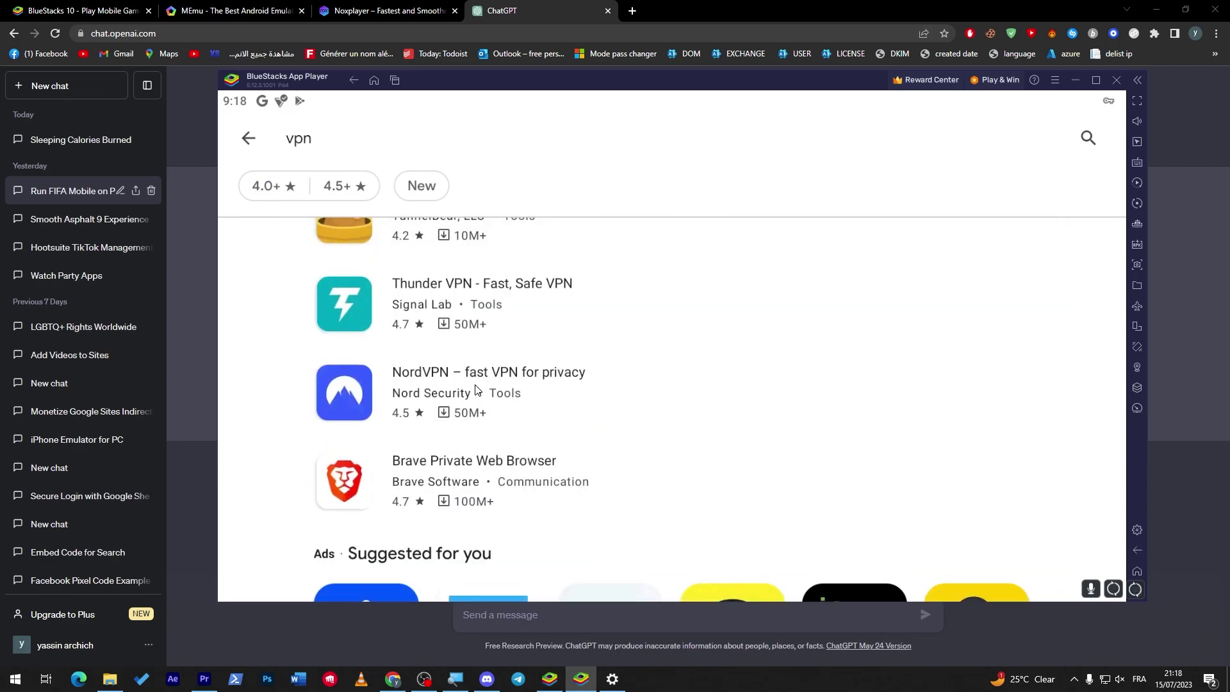
pyautogui.scroll(5, 487, 397)
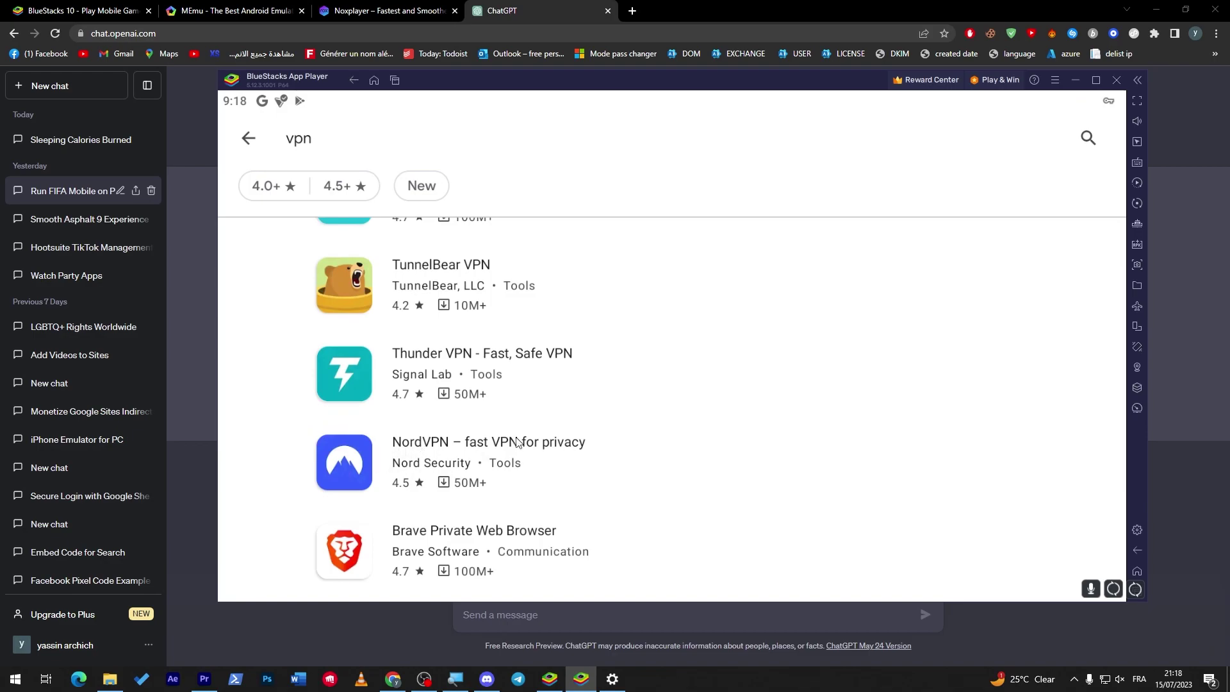
pyautogui.scroll(3, 489, 357)
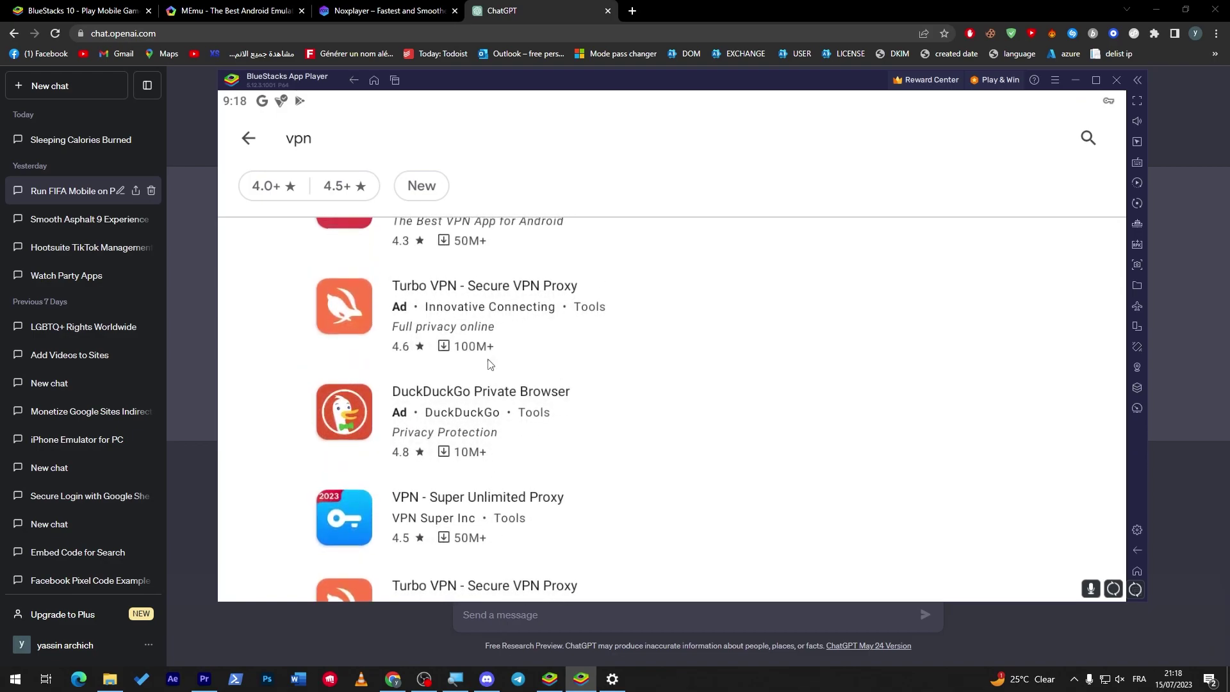
# - Search Google Play for protonvpn, start updating Proton VPN and return to the BlueStacks home screen
pyautogui.click(326, 148)
pyautogui.press('BackSpace')
pyautogui.press('BackSpace')
pyautogui.press('BackSpace')
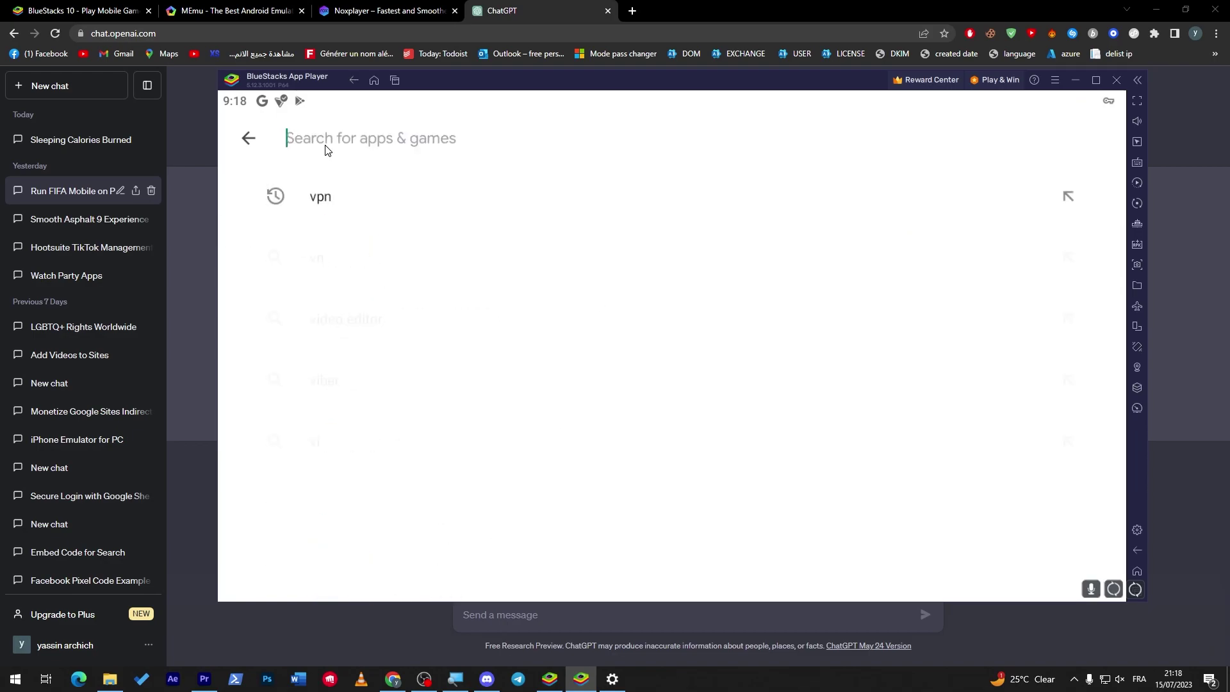
pyautogui.write('proton vpn')
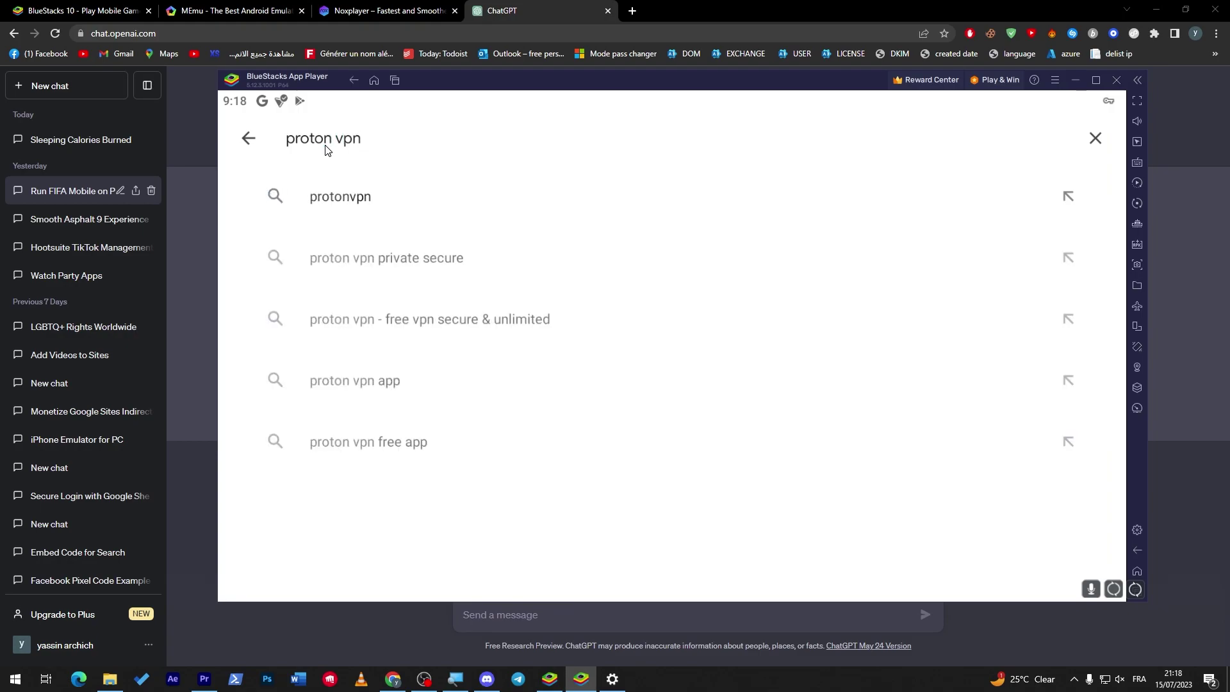
pyautogui.click(361, 205)
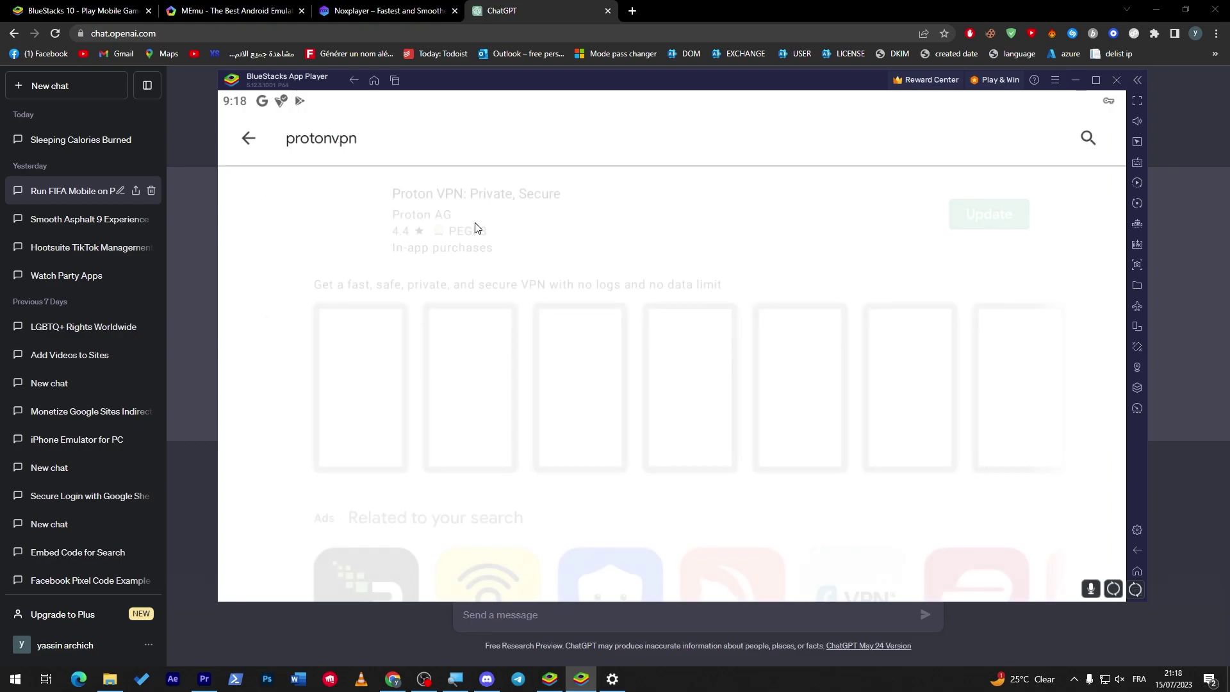
pyautogui.click(988, 214)
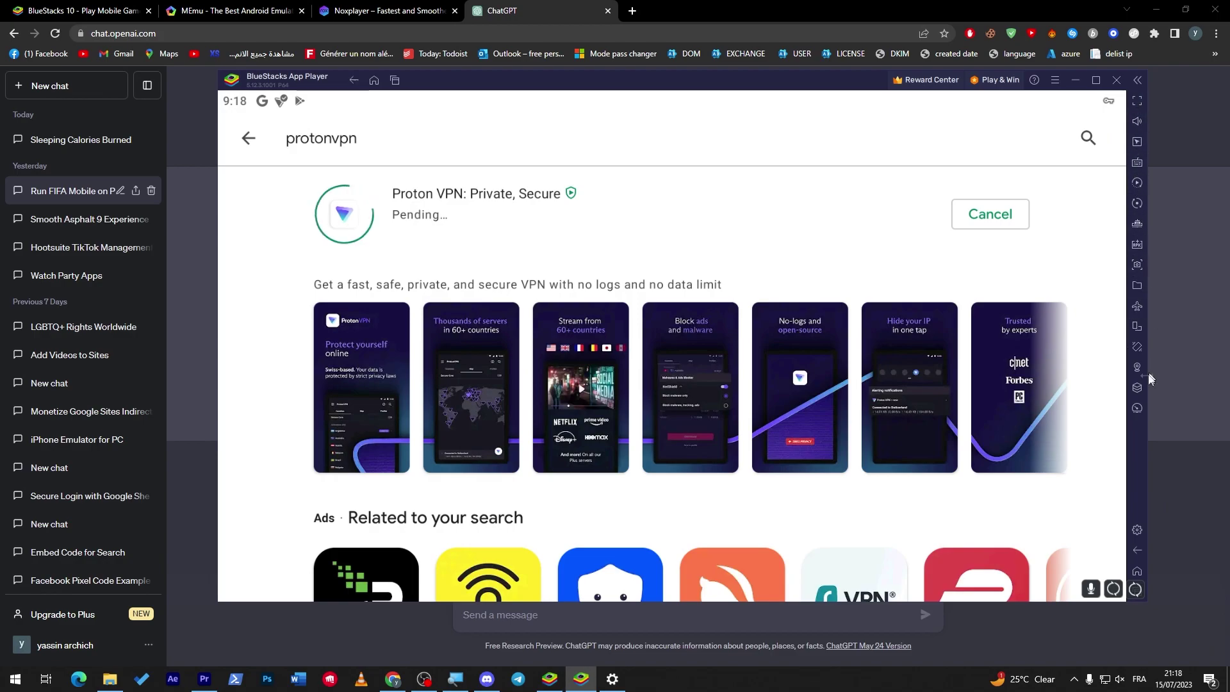
pyautogui.click(1139, 572)
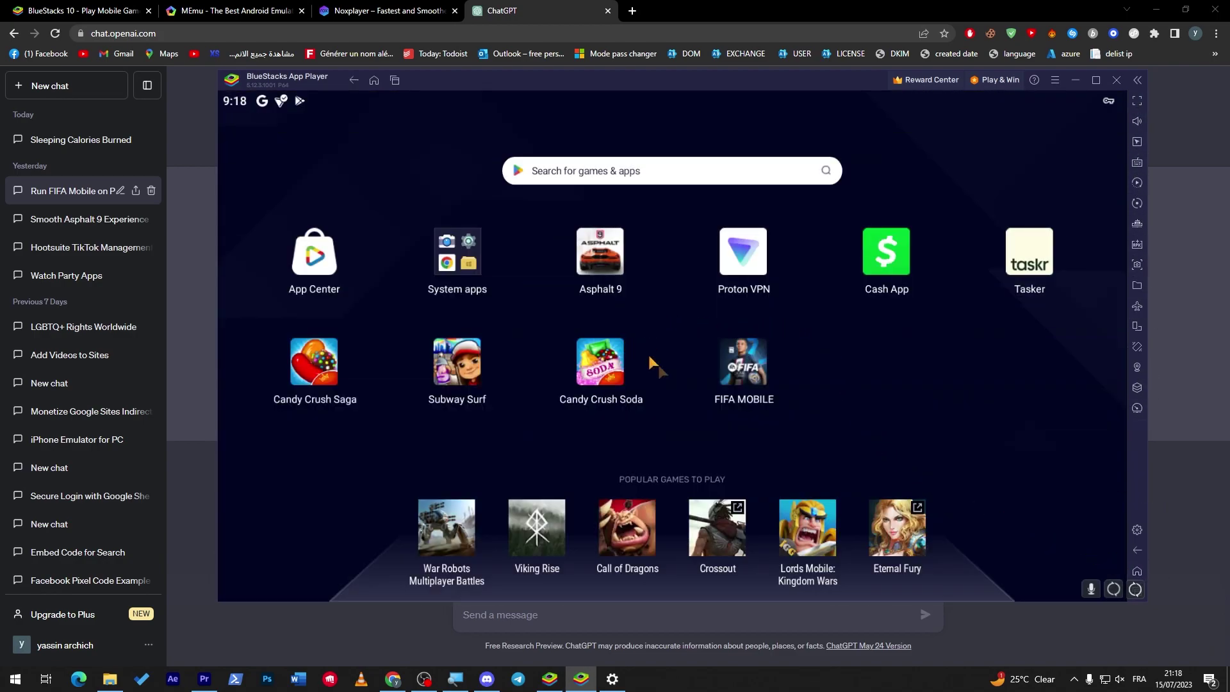
# - Open Proton VPN and expand the United States entry to view its servers
pyautogui.click(766, 271)
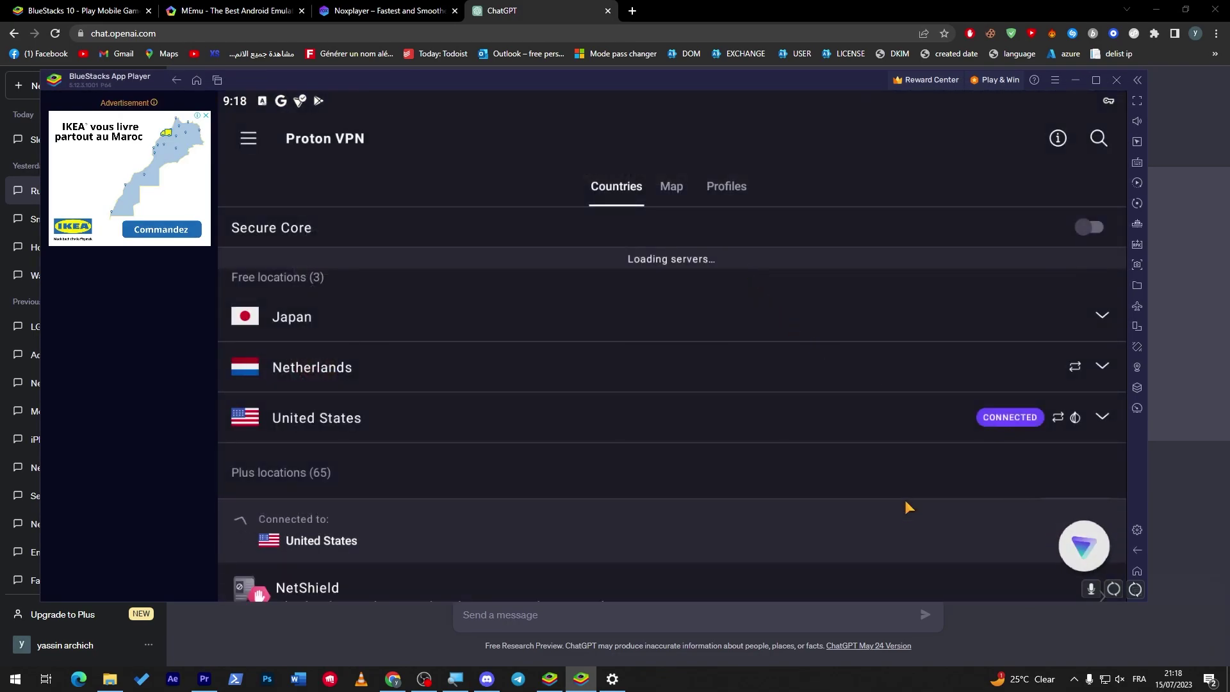
pyautogui.moveTo(1007, 431); pyautogui.dragTo(1011, 423)
pyautogui.click(1015, 414)
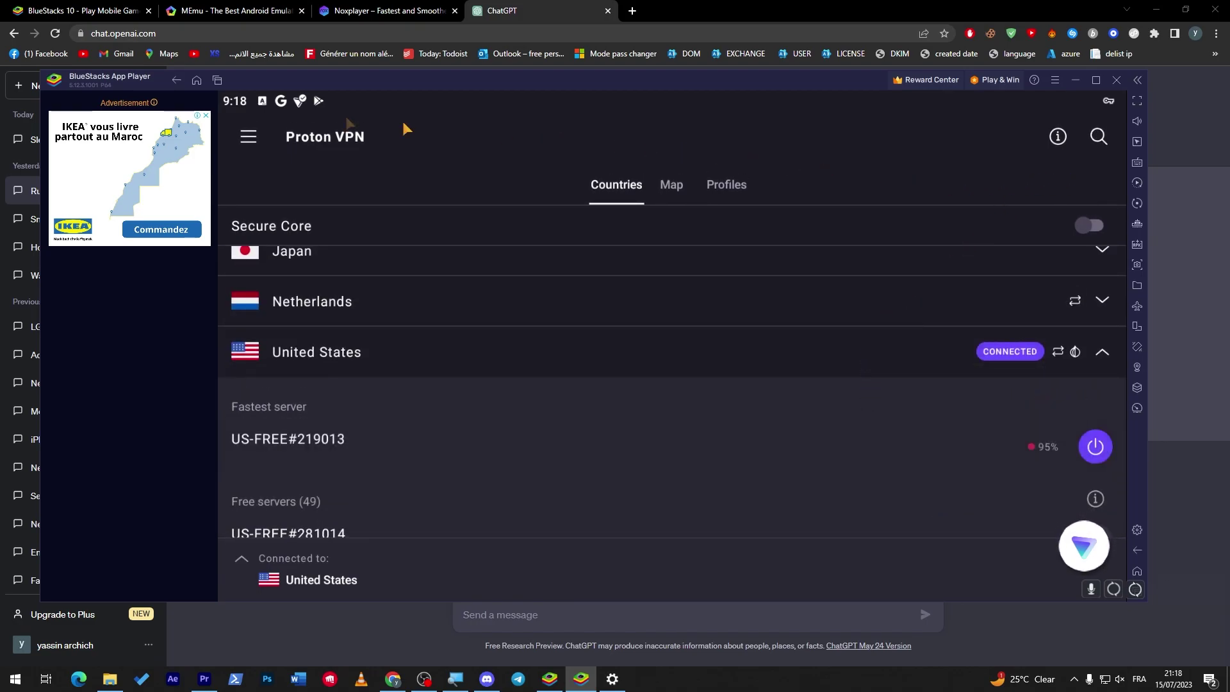
# - In Proton VPN's settings, turn off VPN Accelerator, set Quick Connect to Random and return to the country list
pyautogui.click(246, 137)
pyautogui.click(282, 221)
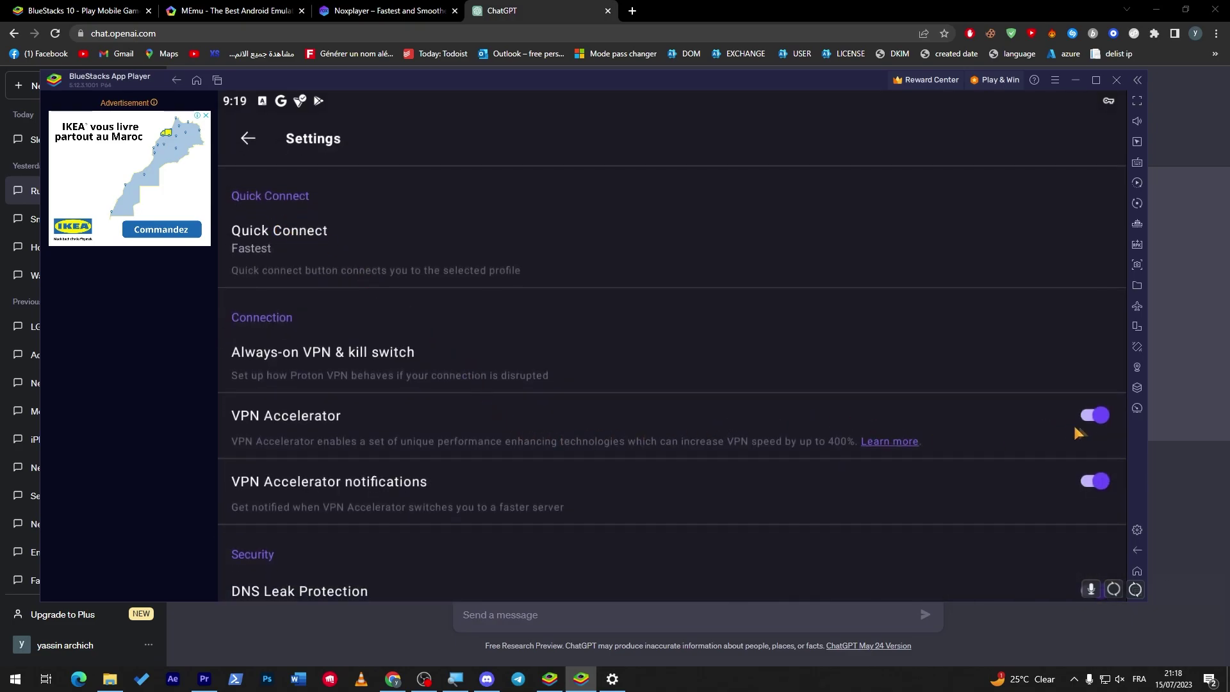
pyautogui.click(1091, 416)
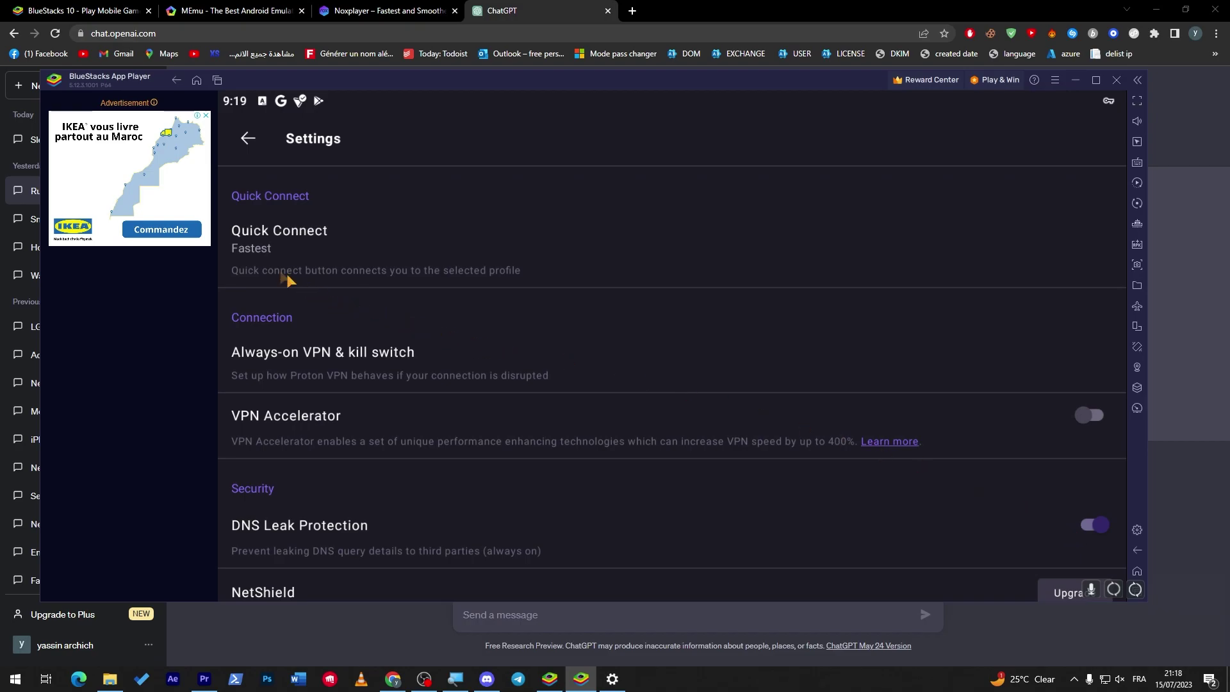
pyautogui.click(276, 254)
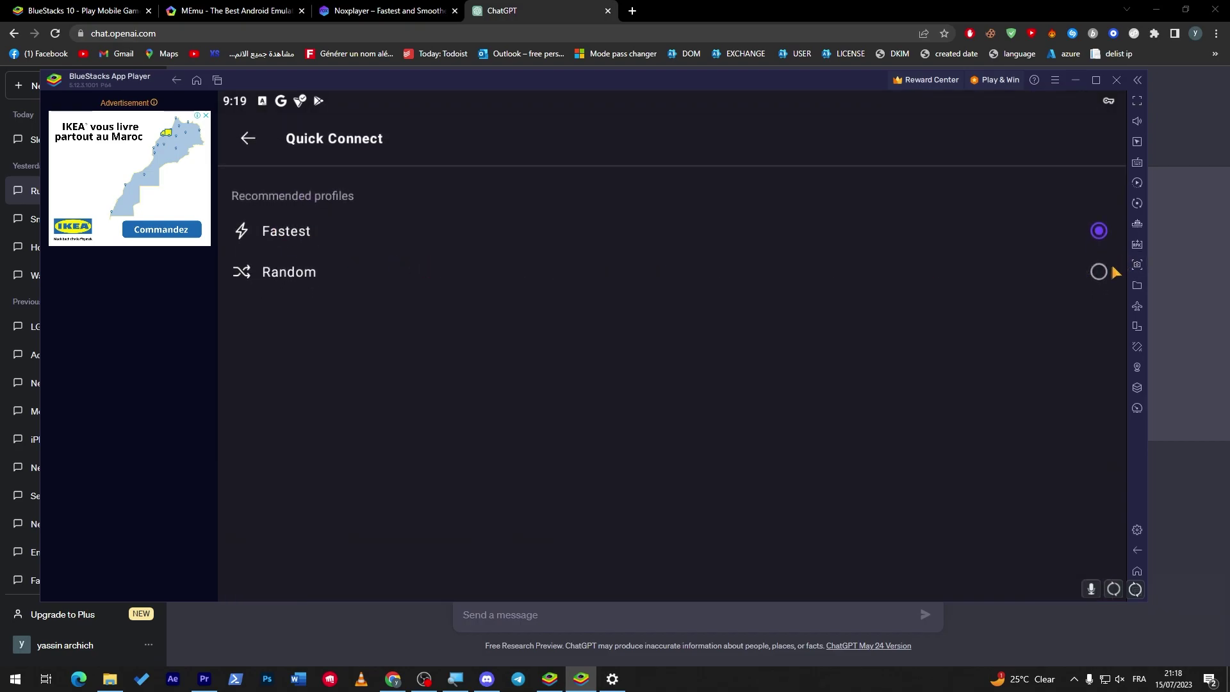
pyautogui.click(1099, 273)
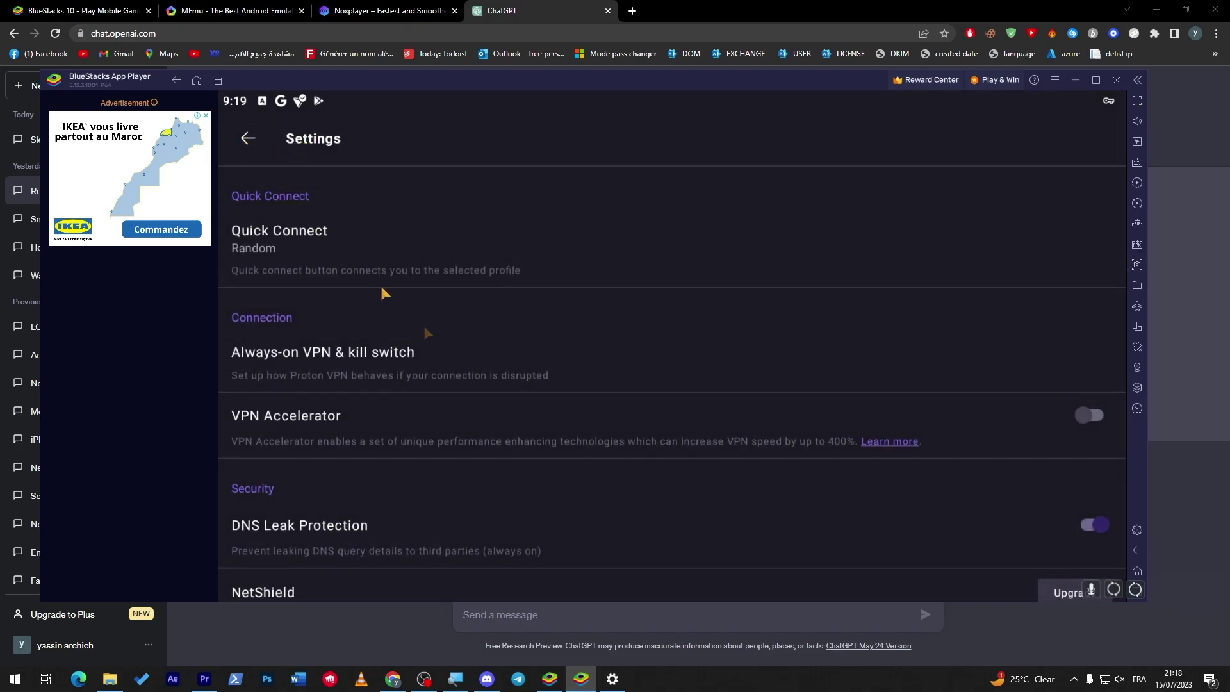
pyautogui.scroll(-3, 382, 293)
pyautogui.click(250, 137)
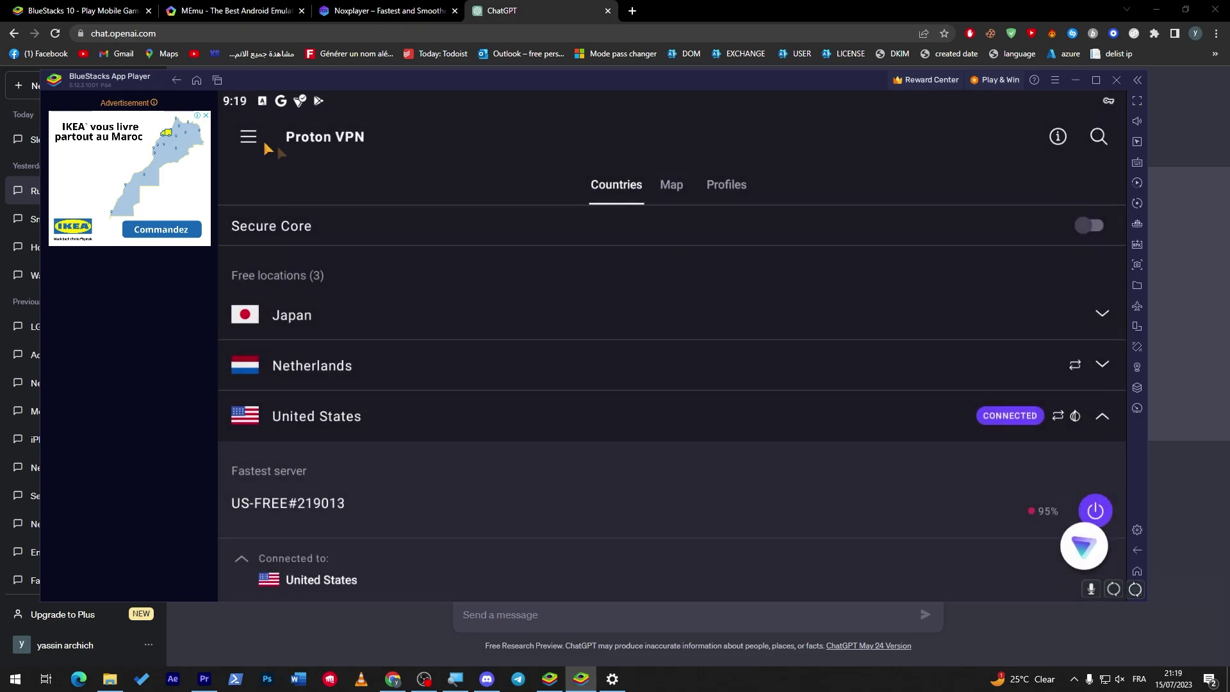
# - Check the active connection's details and the United States free servers in Proton VPN, and return to the BlueStacks home screen
pyautogui.moveTo(645, 573); pyautogui.dragTo(654, 445)
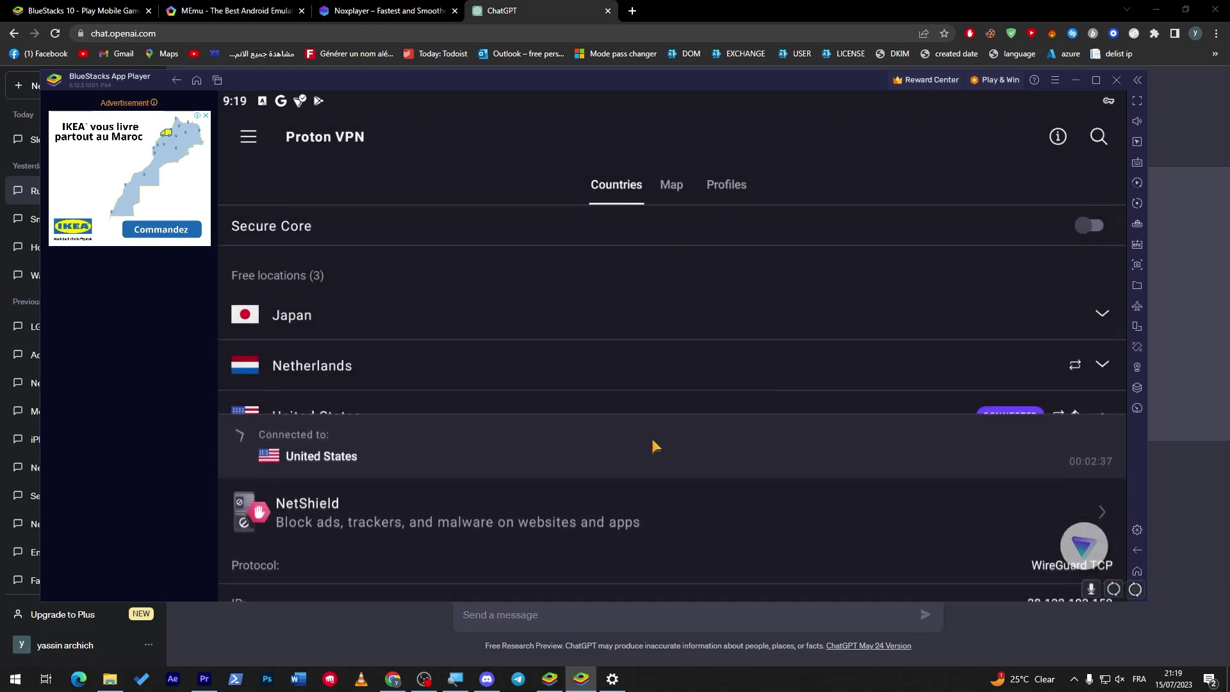
pyautogui.click(654, 445)
pyautogui.scroll(-1, 627, 316)
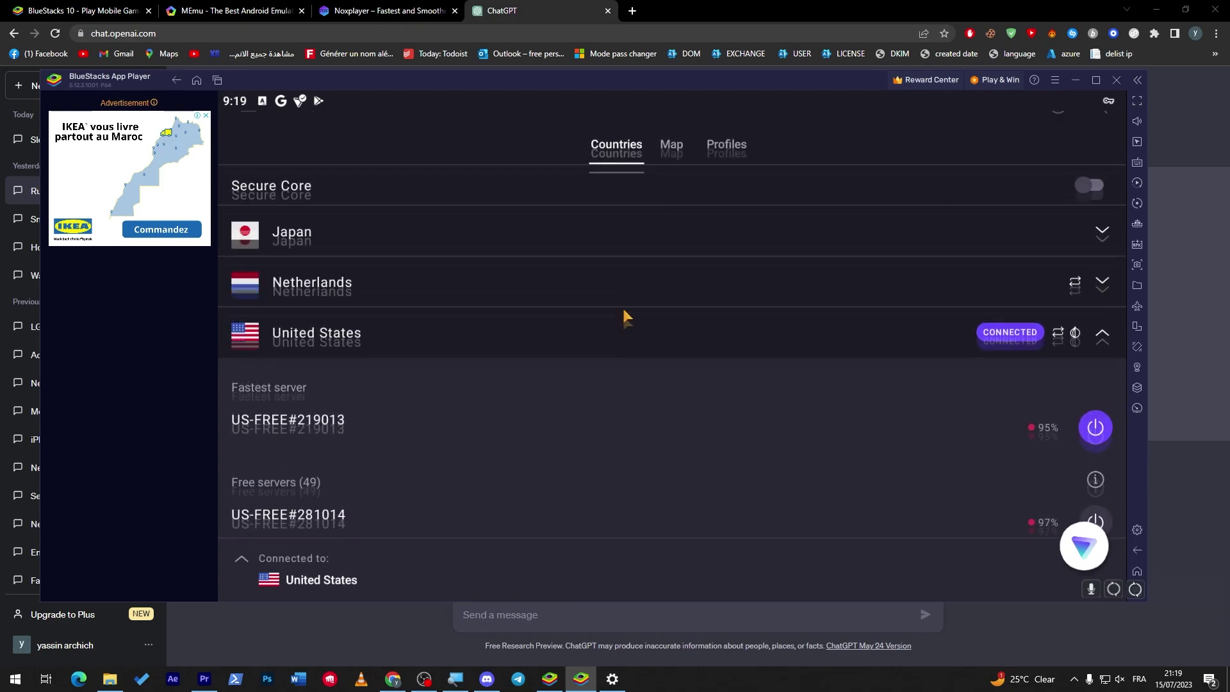
pyautogui.scroll(2, 627, 316)
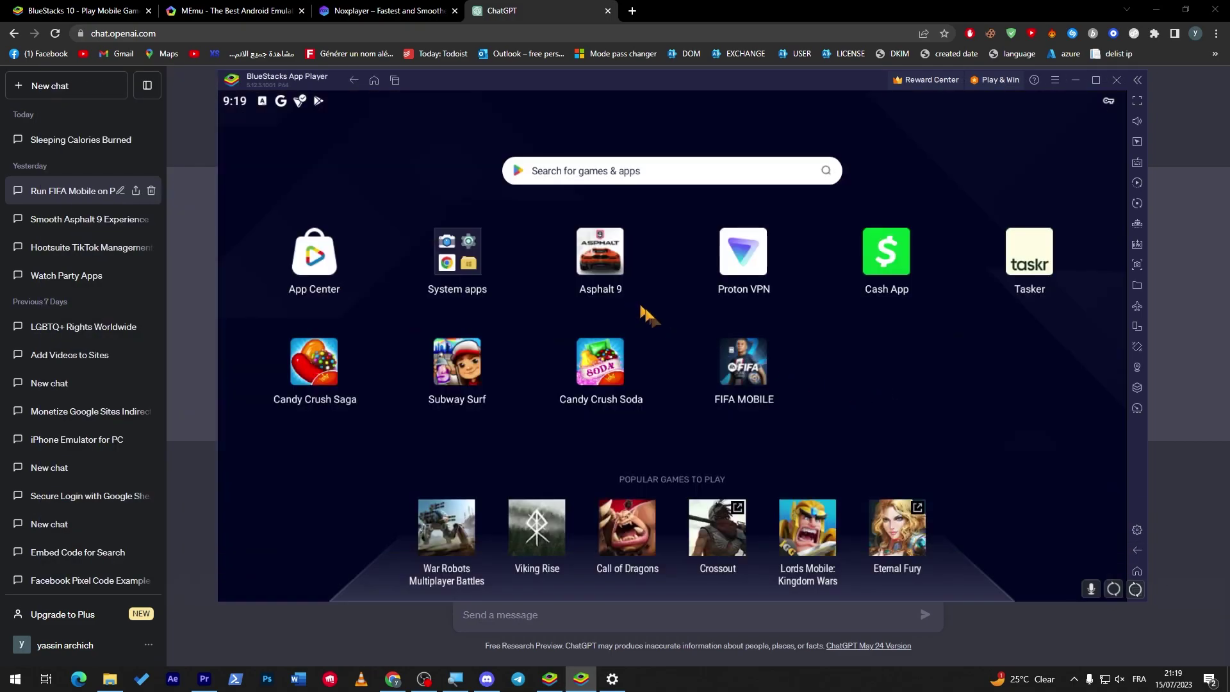
# - Launch FIFA MOBILE and accept its update notice
pyautogui.click(762, 367)
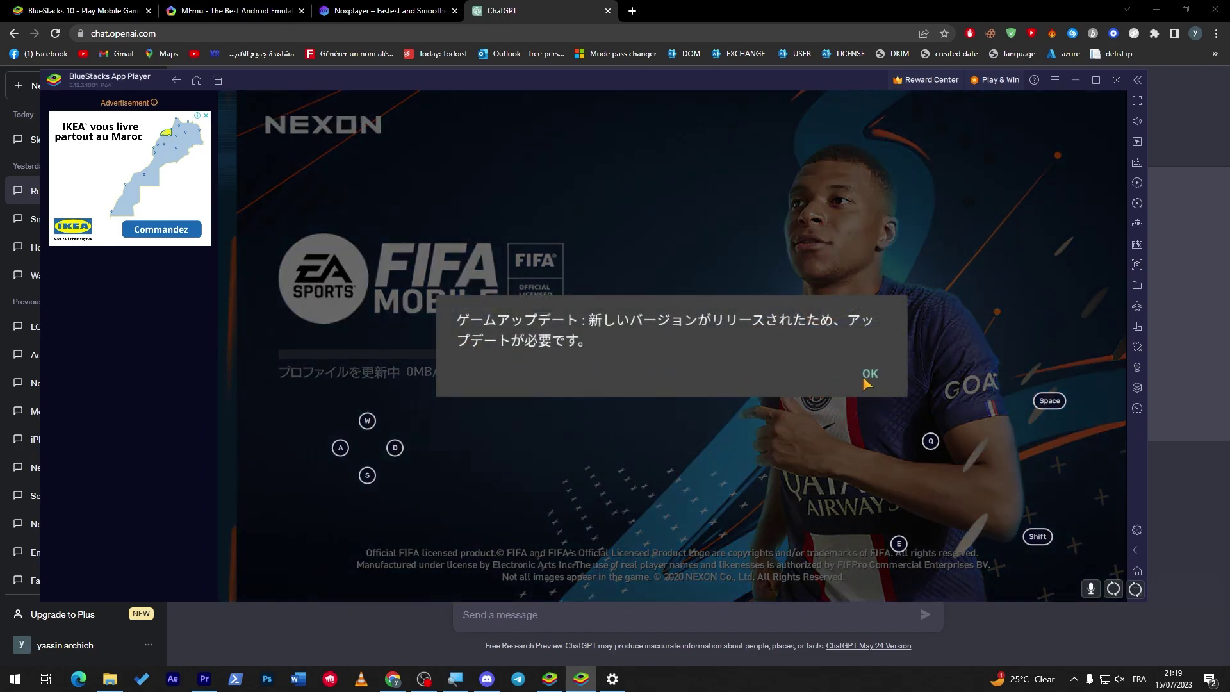
pyautogui.click(866, 376)
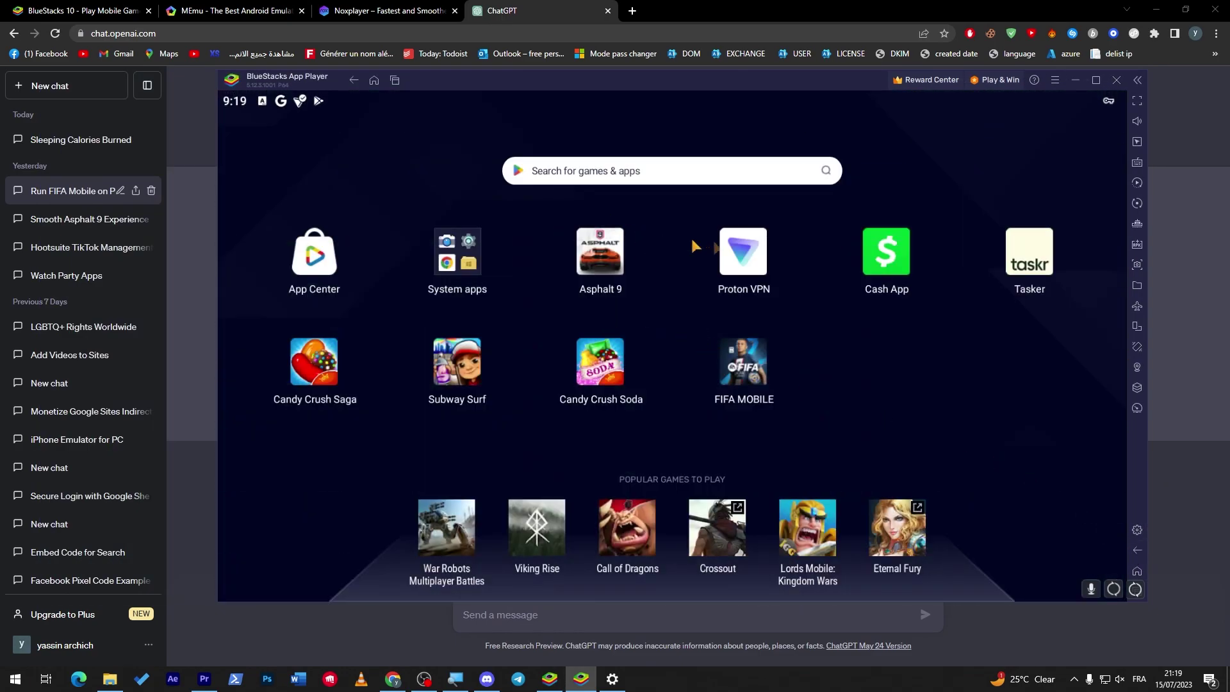
# - Disconnect Proton VPN and go back to the BlueStacks home screen
pyautogui.click(743, 251)
pyautogui.click(1093, 547)
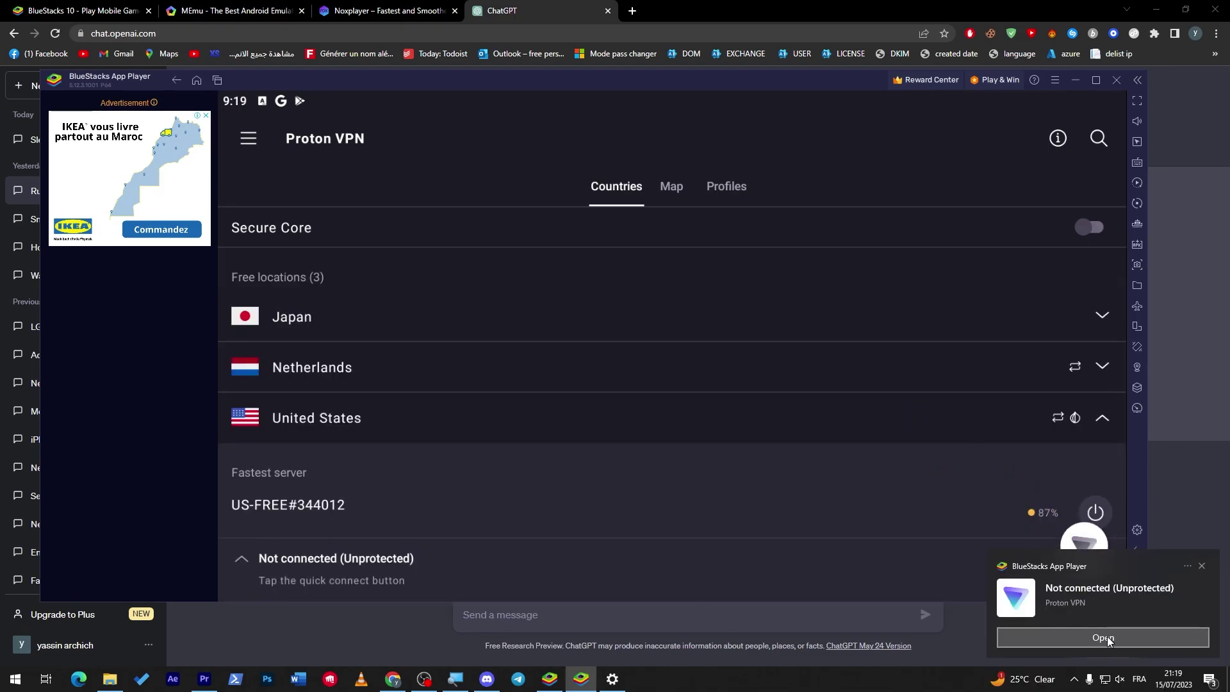
pyautogui.click(1109, 638)
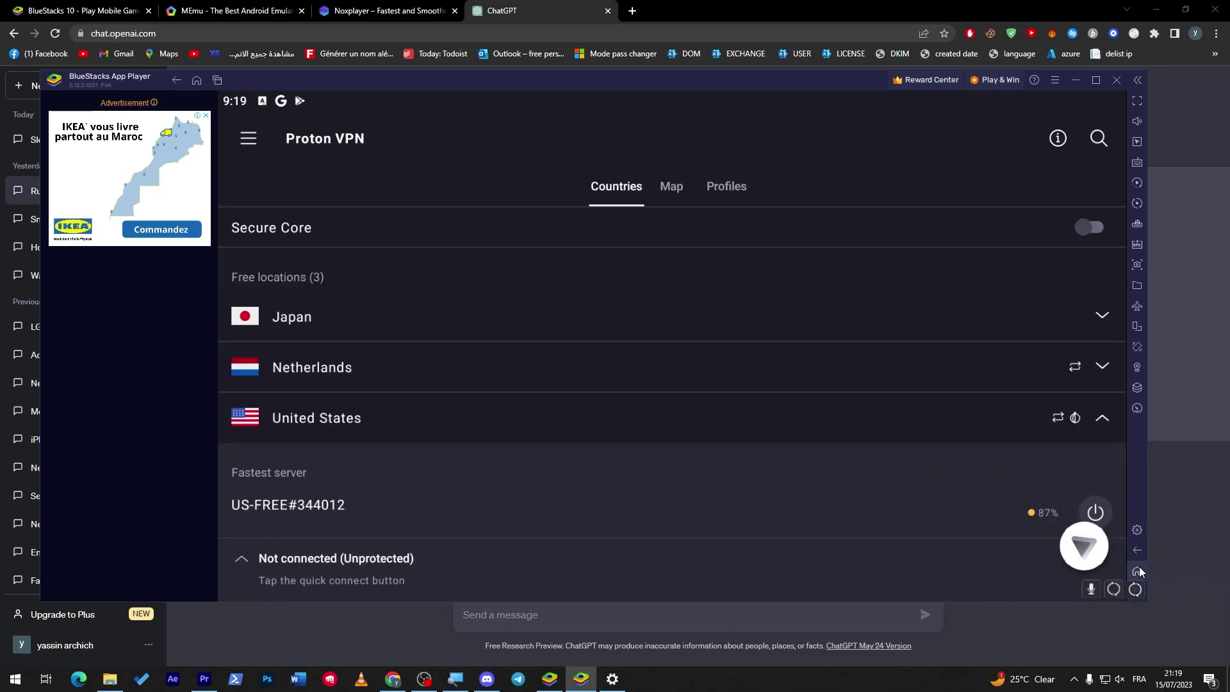
pyautogui.click(1138, 571)
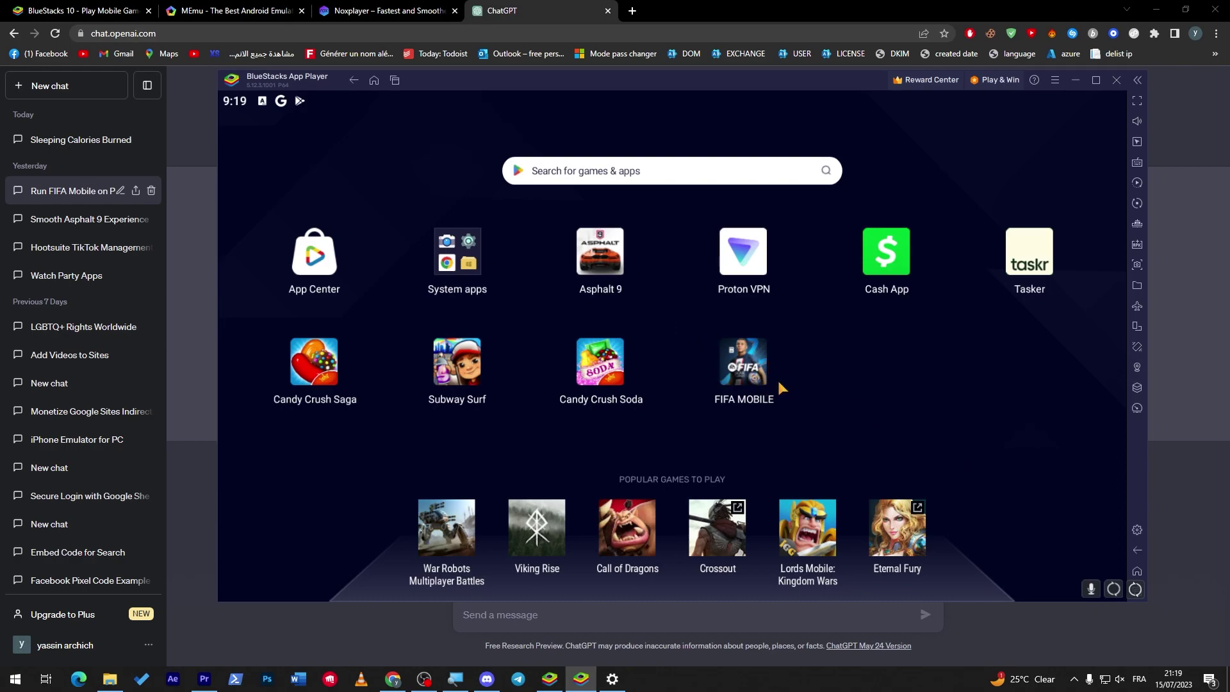
# - Launch FIFA MOBILE again, check its availability on its Google Play page and leave that page
pyautogui.click(744, 363)
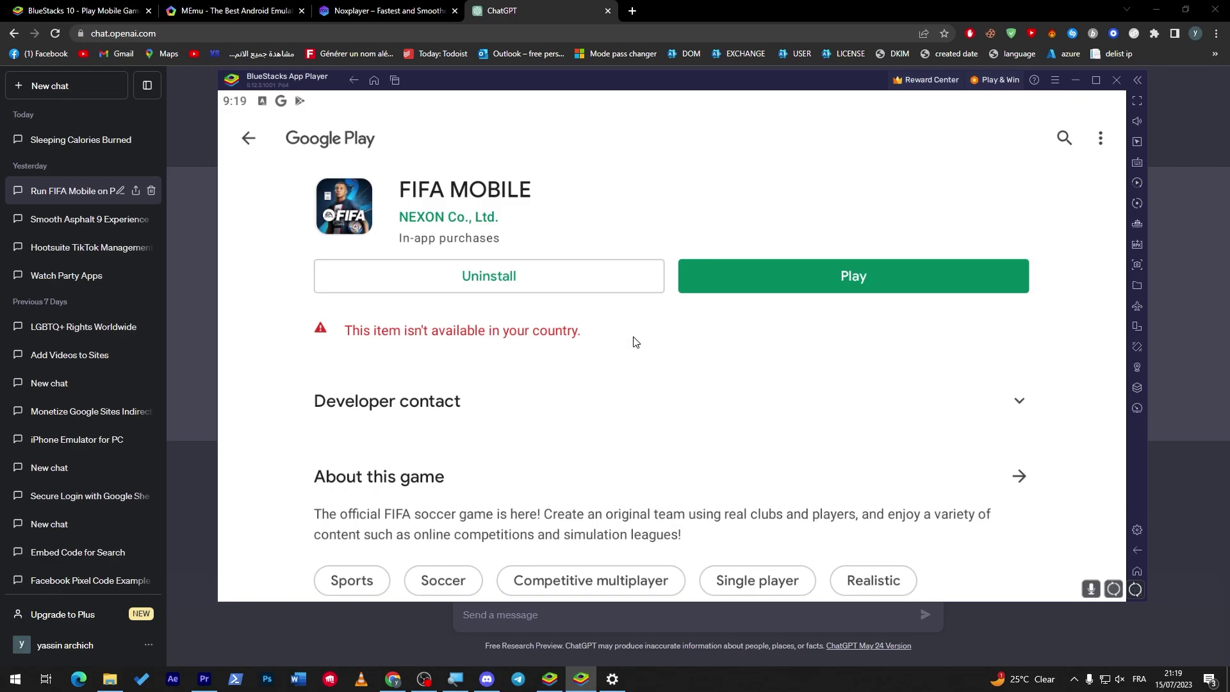
pyautogui.moveTo(635, 341); pyautogui.dragTo(636, 315)
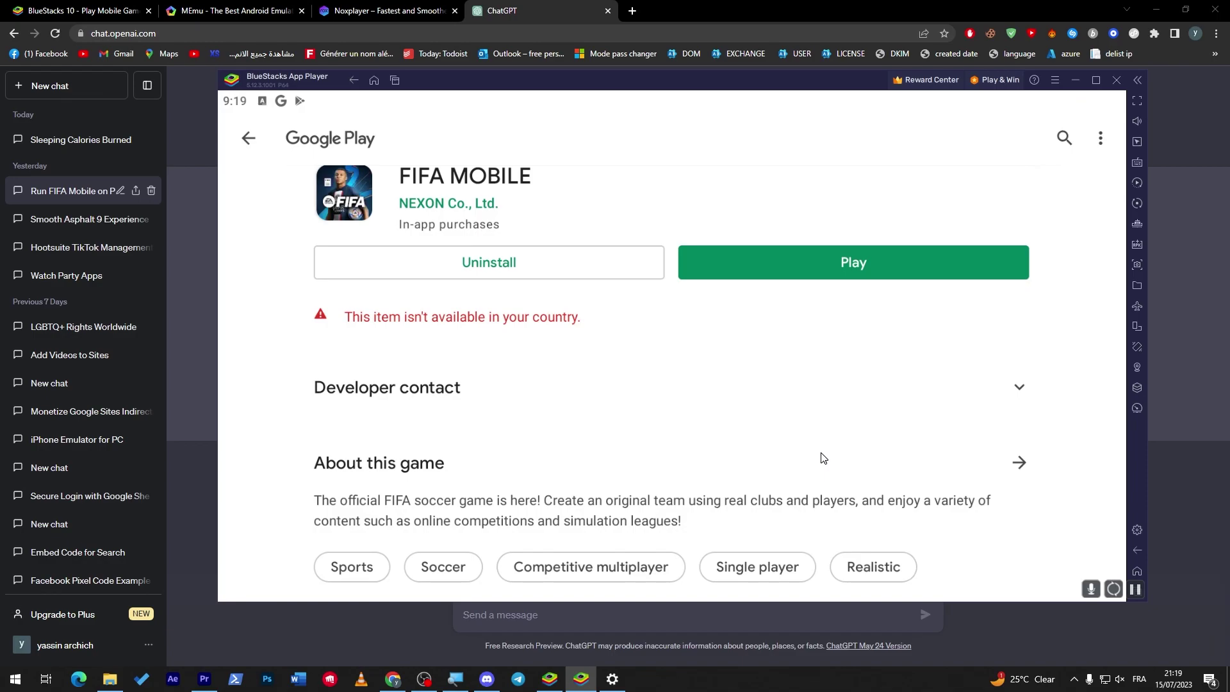
pyautogui.click(250, 139)
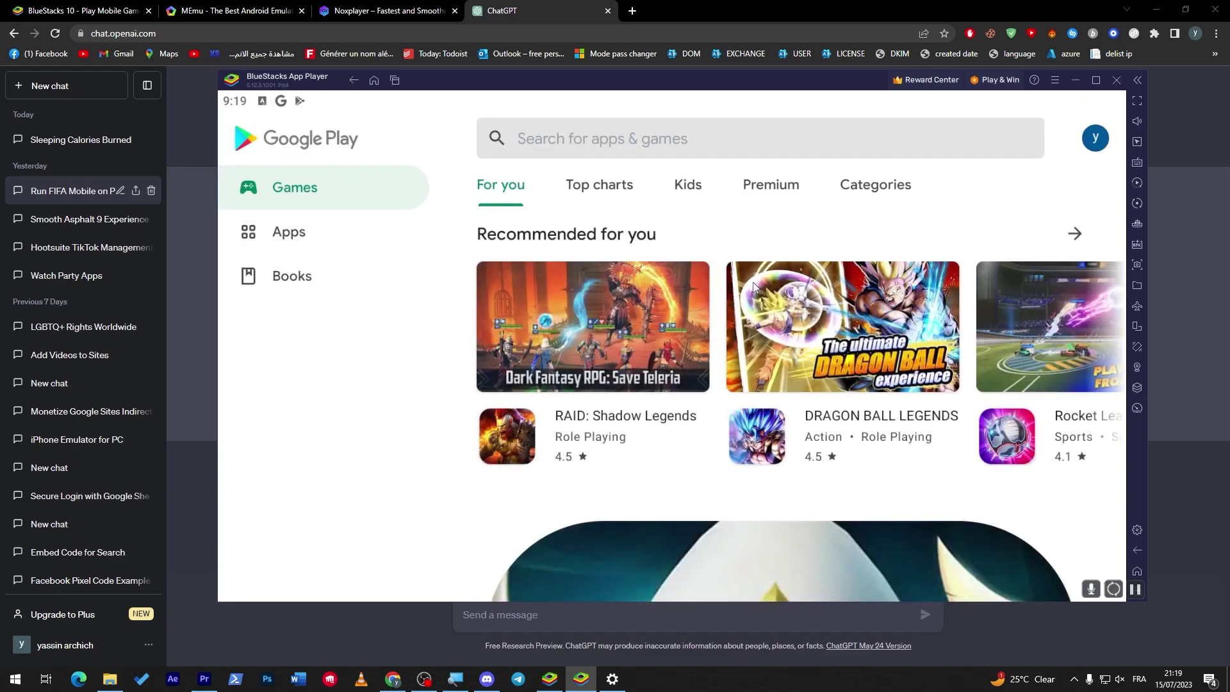
# - Open Proton VPN through a Google Play search for protonvpn and try to connect to the fastest United States server, US-FREE#344012
pyautogui.click(662, 156)
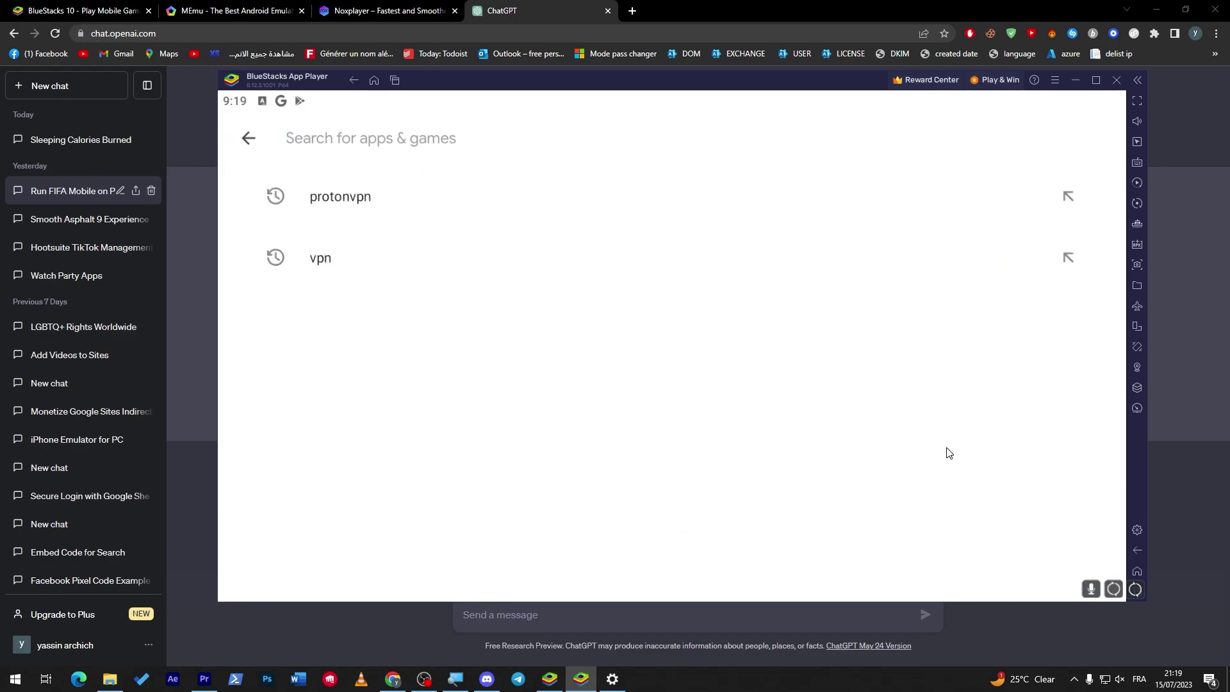
pyautogui.click(351, 203)
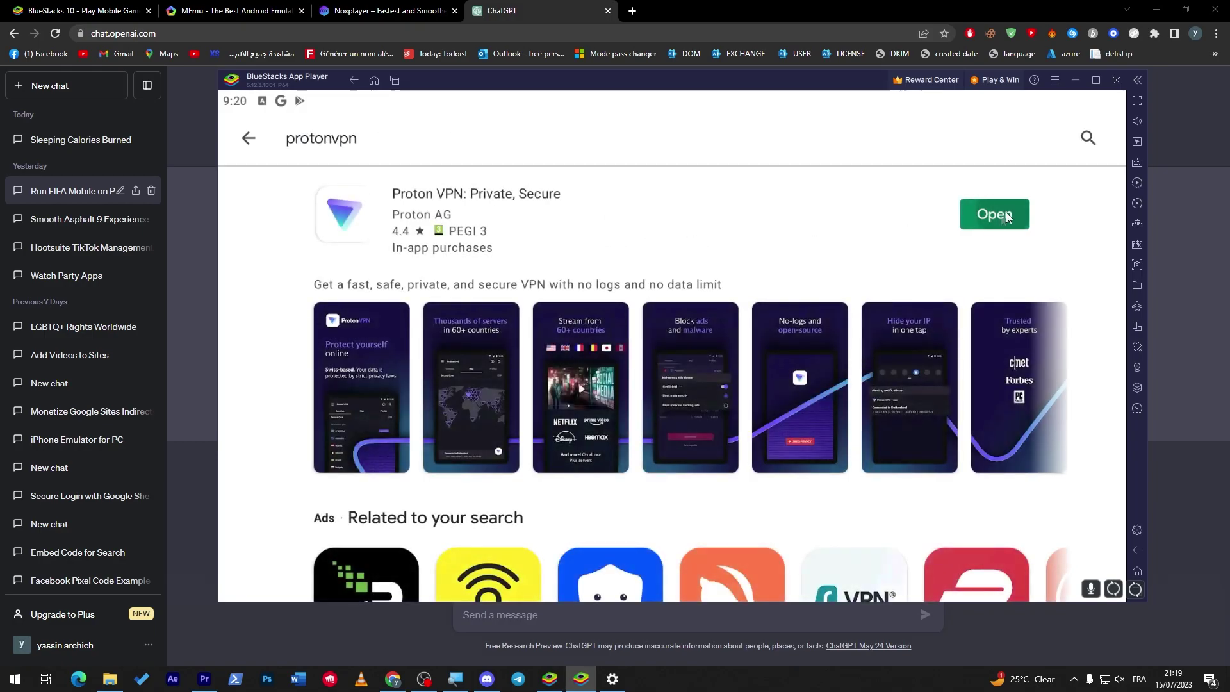
pyautogui.click(1007, 216)
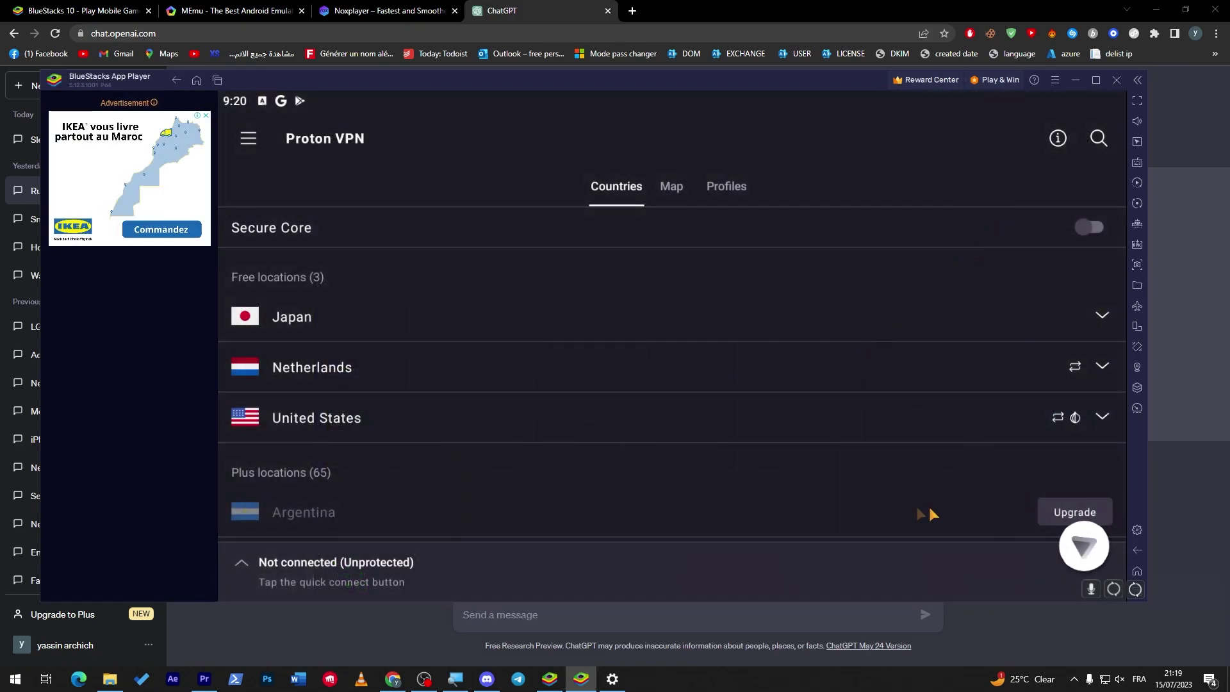
pyautogui.click(1102, 417)
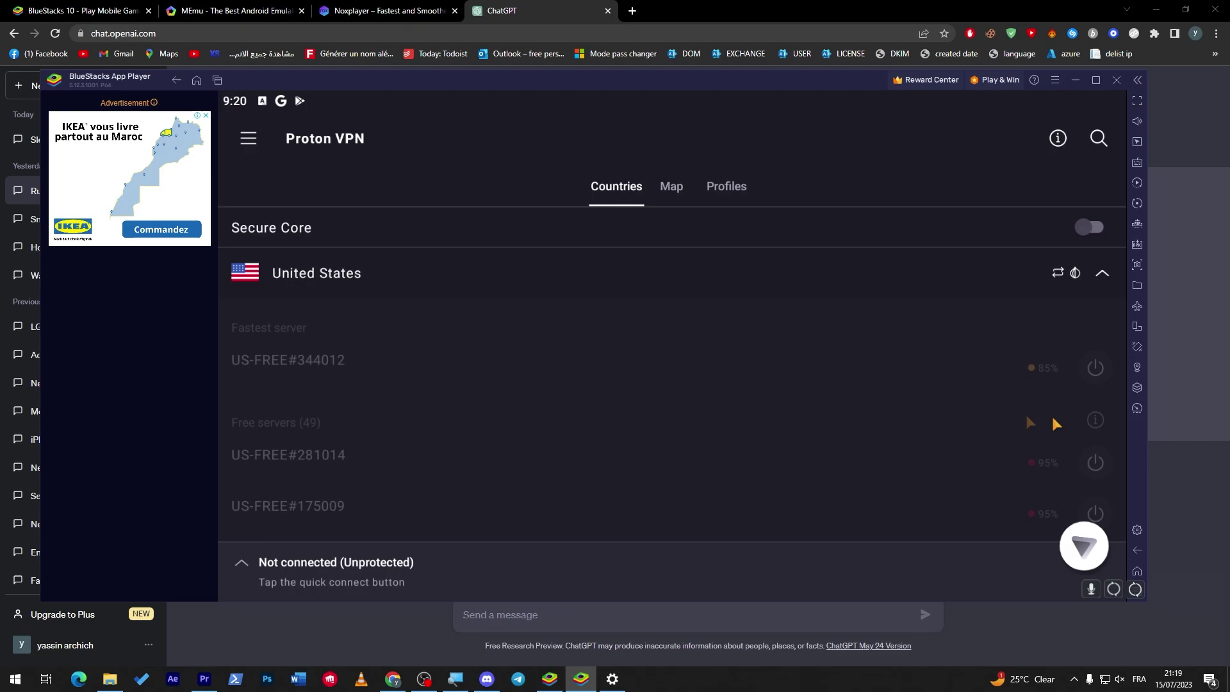
pyautogui.click(1096, 378)
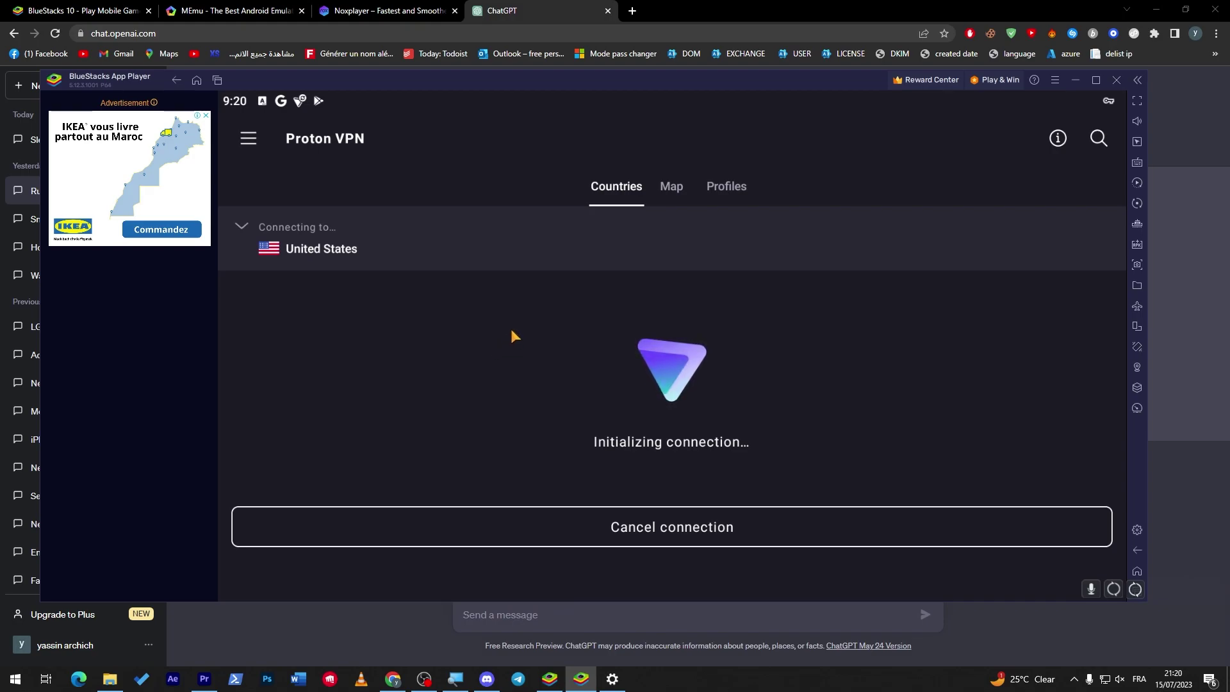
# - Switch to the browser and look through the NoxPlayer website's sections on mobile games and emulator features
pyautogui.click(403, 10)
pyautogui.click(255, 13)
pyautogui.click(365, 11)
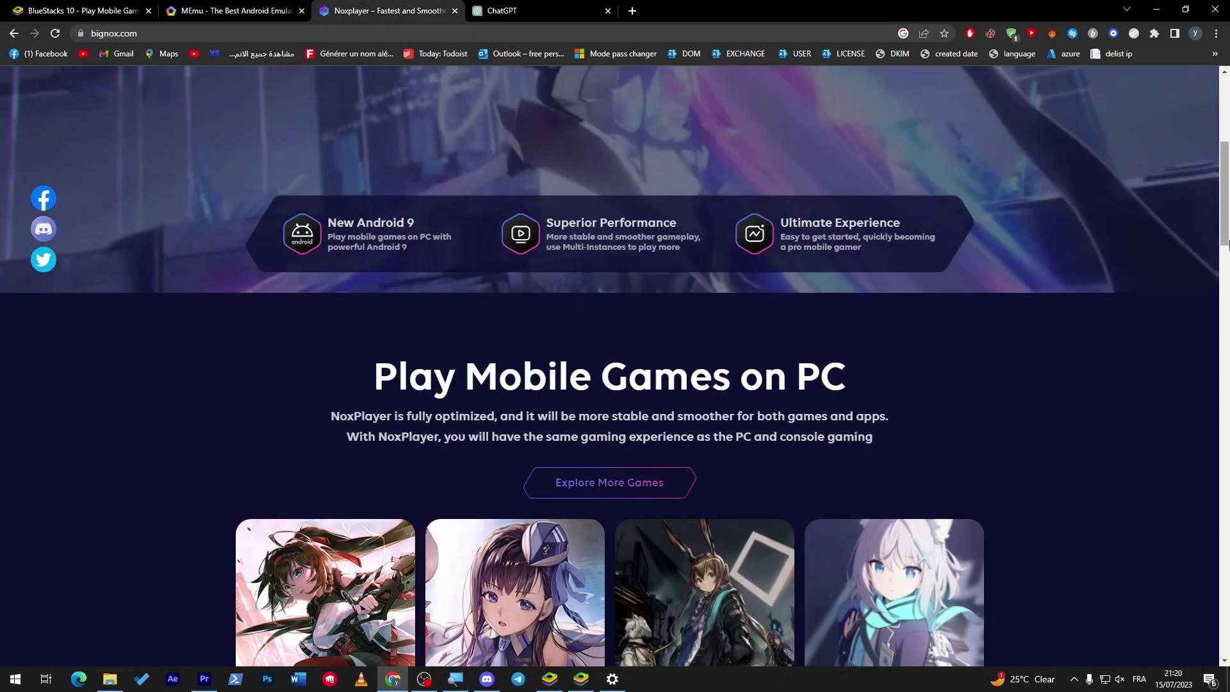
pyautogui.scroll(3, 1225, 306)
pyautogui.scroll(-6, 1226, 306)
pyautogui.scroll(-8, 1225, 306)
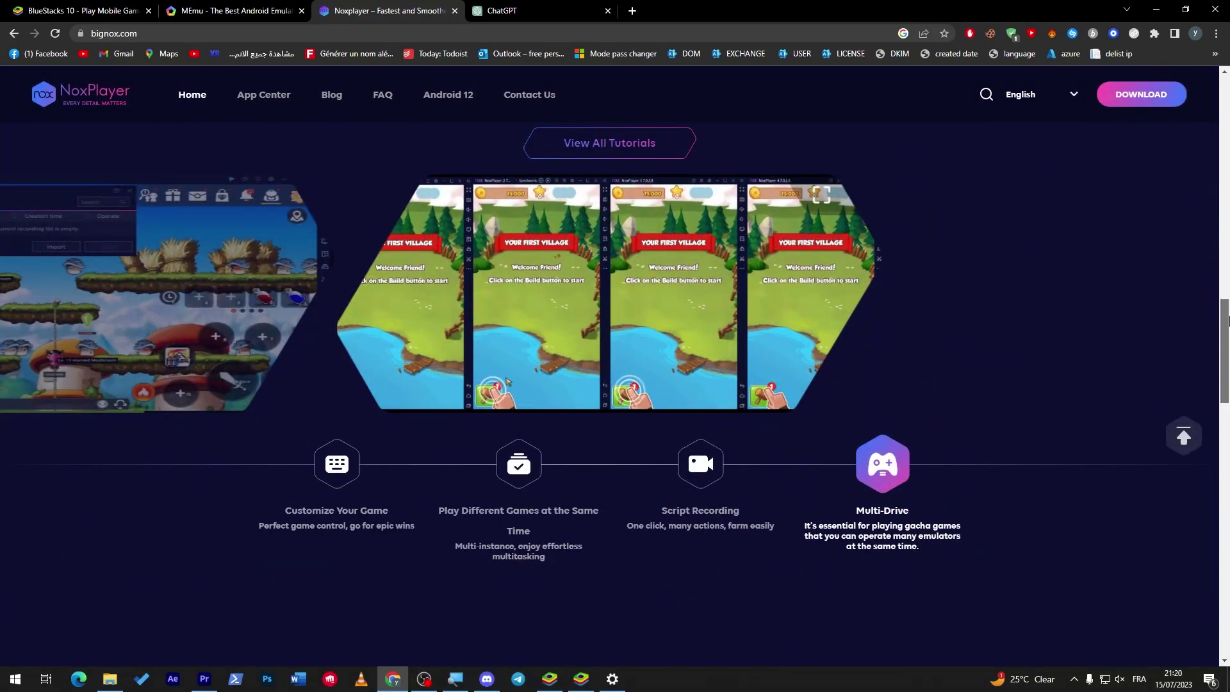
pyautogui.scroll(2, 1225, 321)
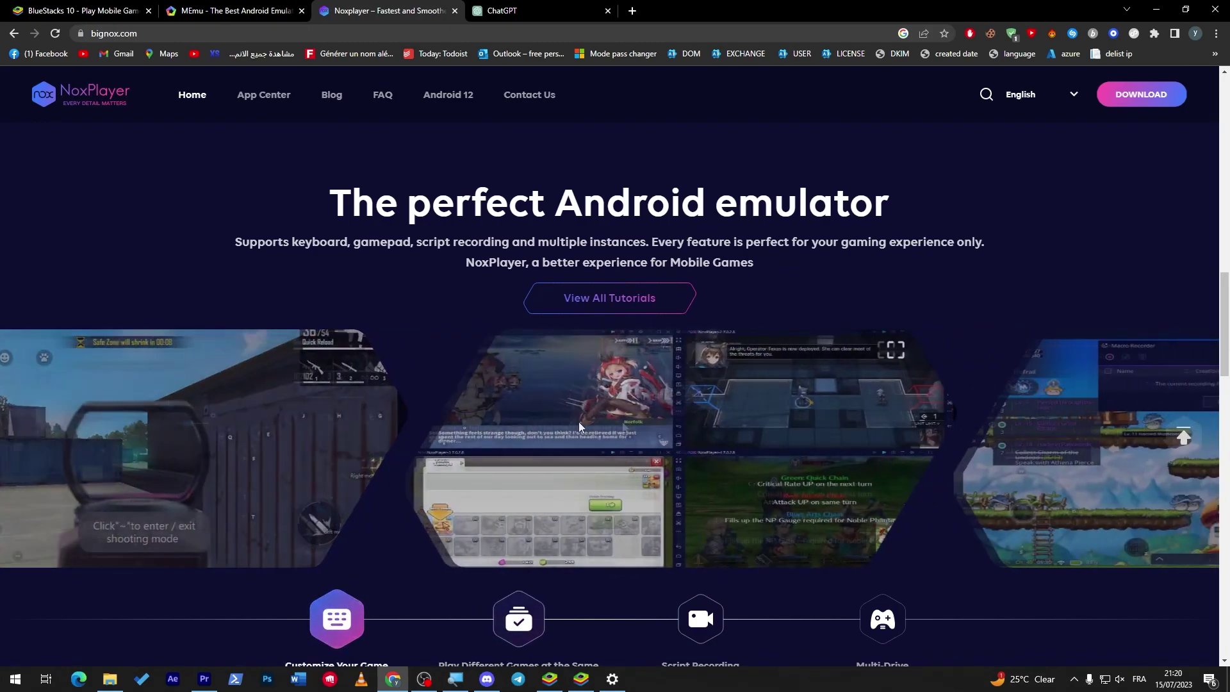
# - Switch to BlueStacks App Player, cancel the pending Proton VPN connection and return to the home screen
pyautogui.click(581, 679)
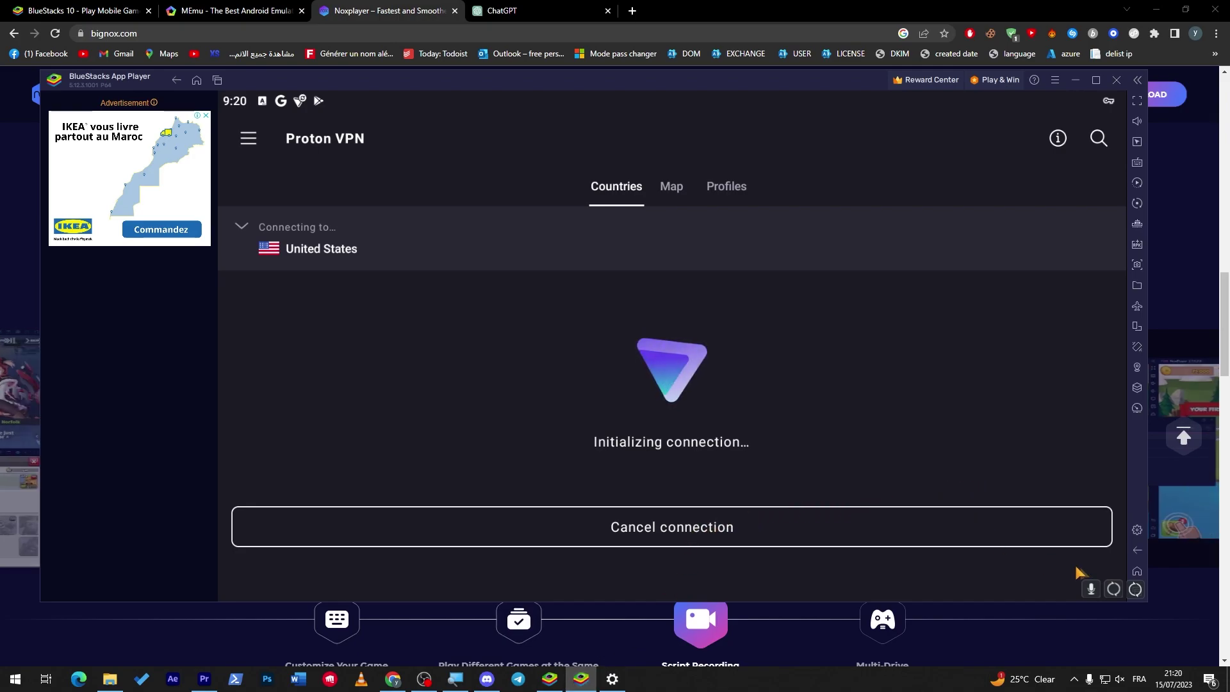
pyautogui.click(842, 534)
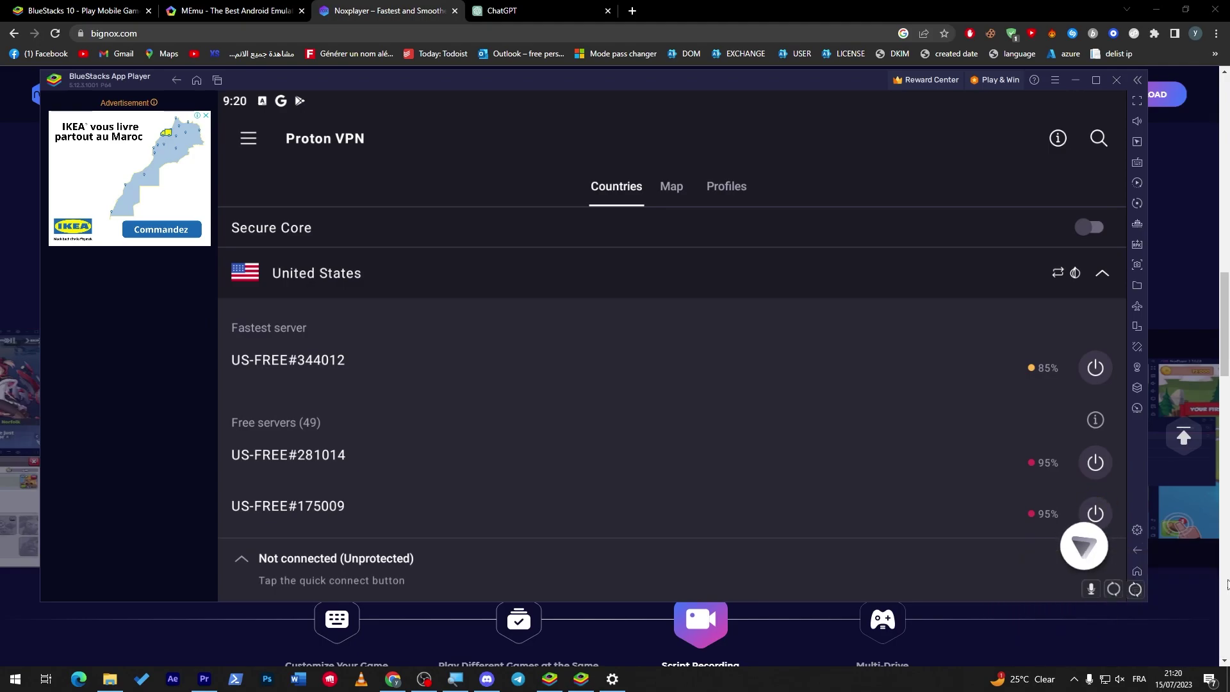
pyautogui.click(1133, 571)
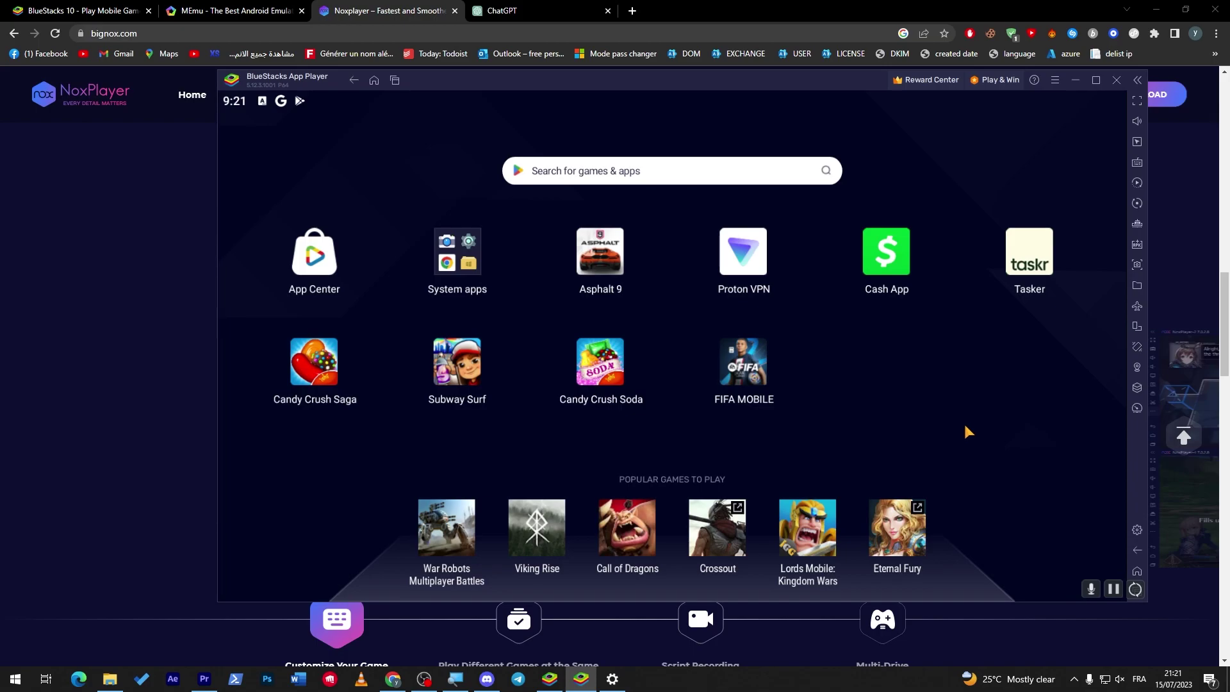
# - Search Google for fifa mobile requirements in a new browser tab
pyautogui.click(637, 14)
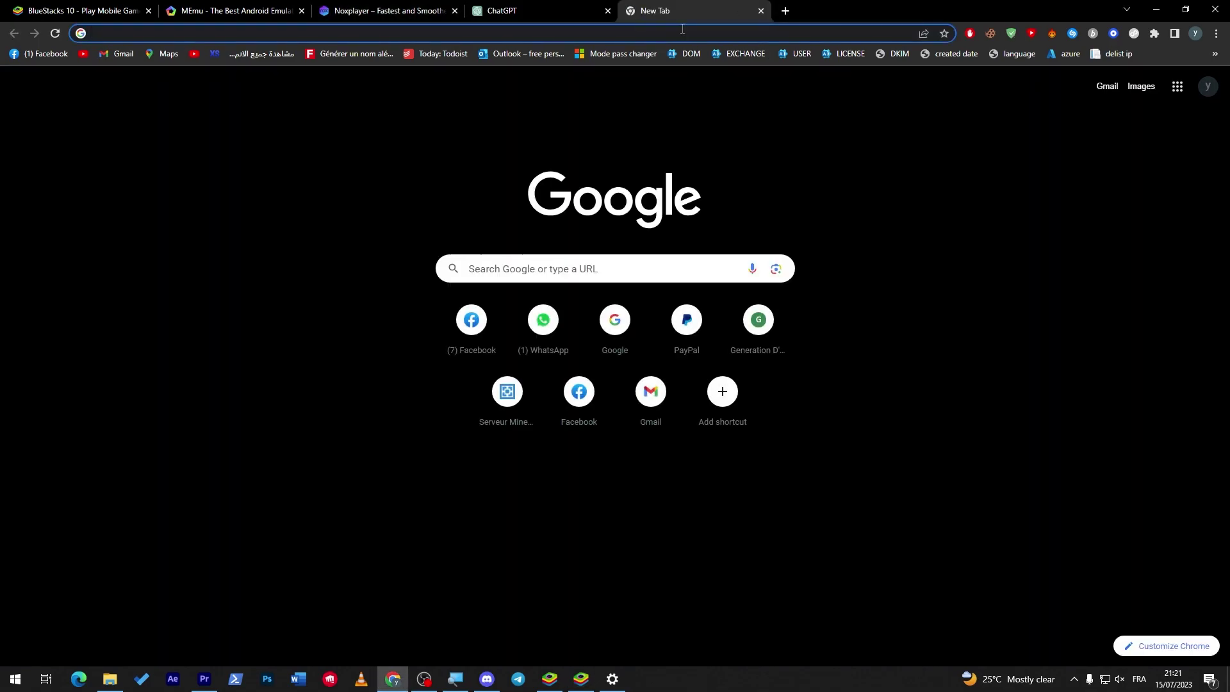
pyautogui.write('fifa mobile ')
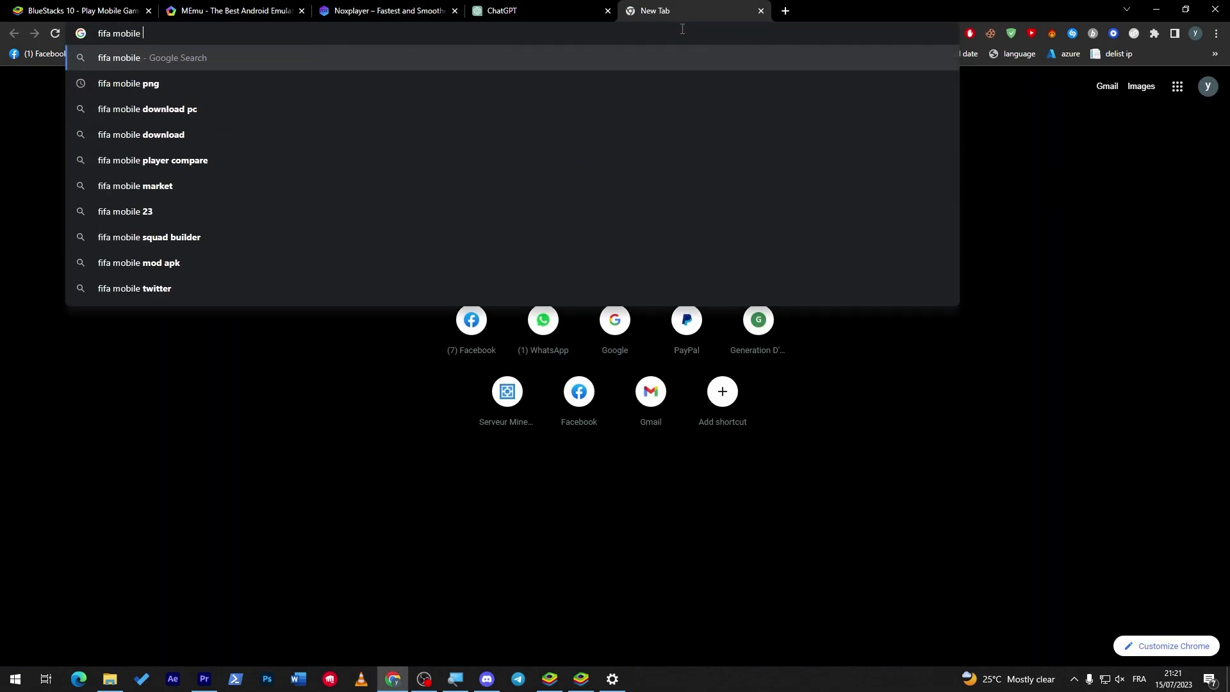
pyautogui.write('requi')
pyautogui.press('Return')
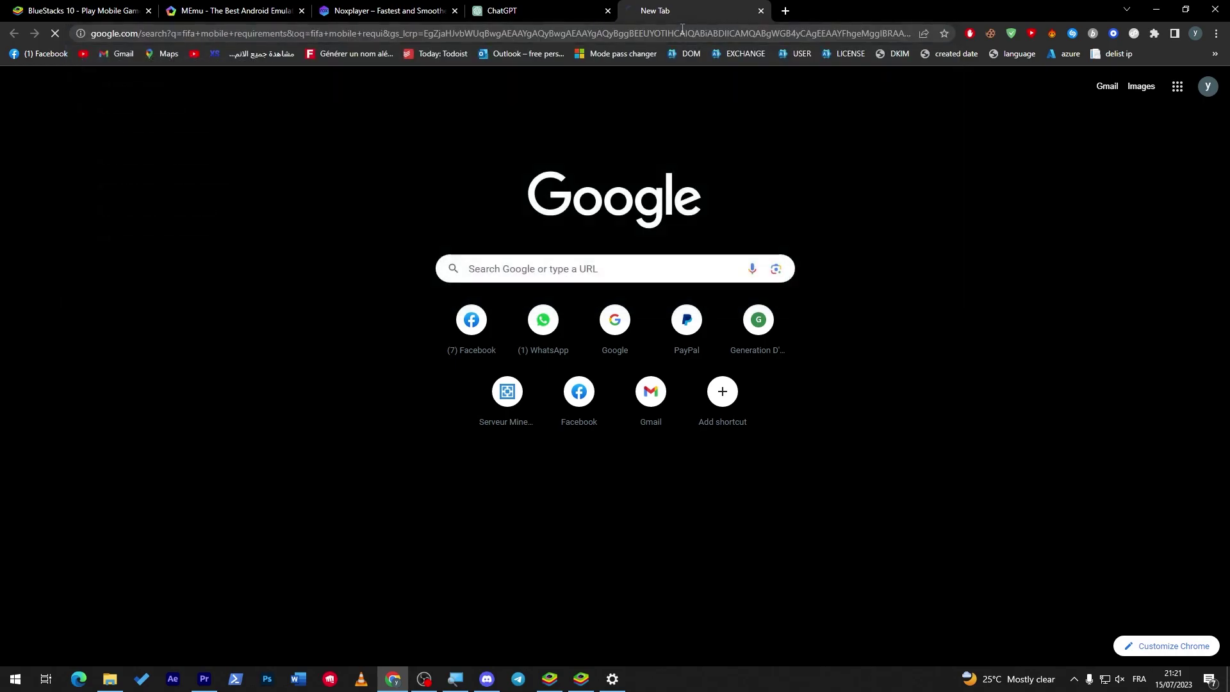
# - Read the FIFA Mobile system requirements and the answer to "Can my PC run FIFA Mobile?", and return to the ChatGPT conversation
pyautogui.tripleClick(272, 250)
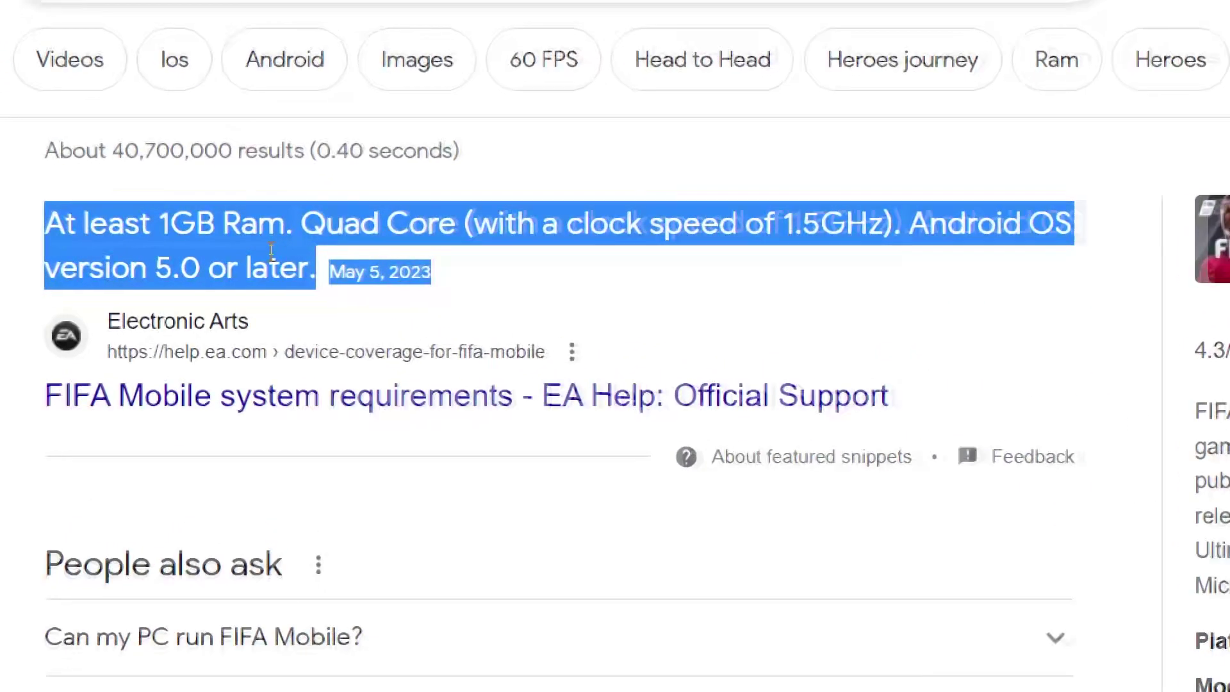
pyautogui.click(286, 241)
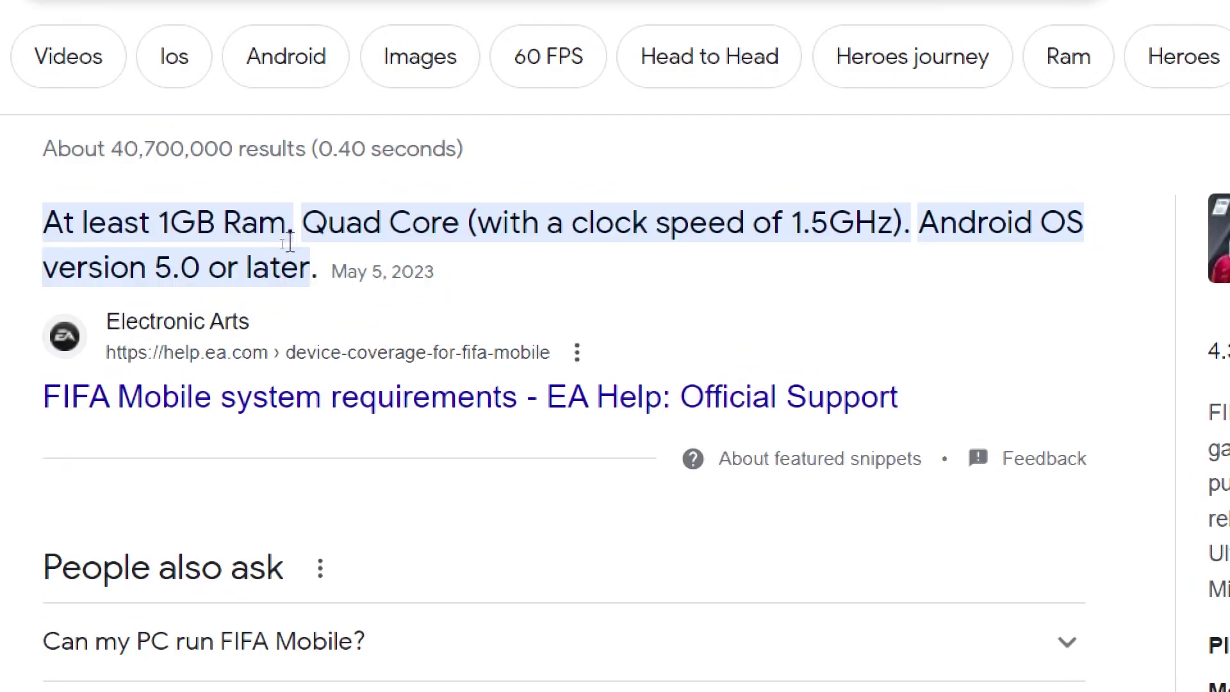
pyautogui.moveTo(345, 224); pyautogui.dragTo(503, 225)
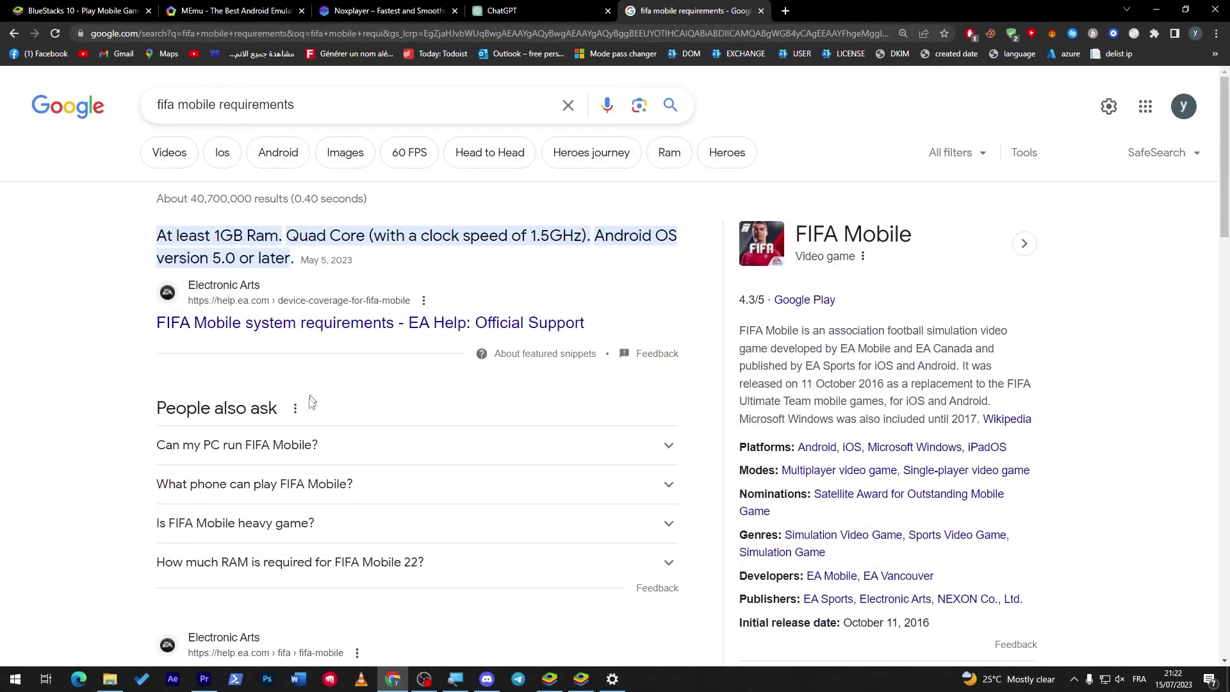
pyautogui.click(293, 446)
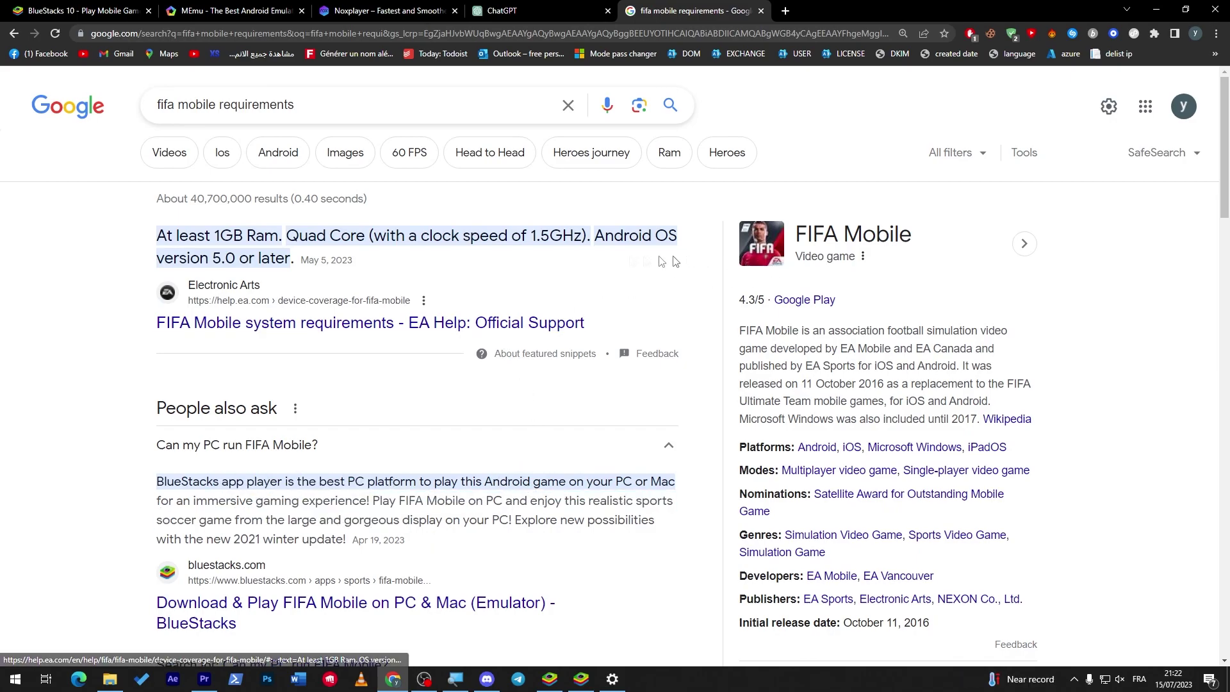
pyautogui.click(518, 11)
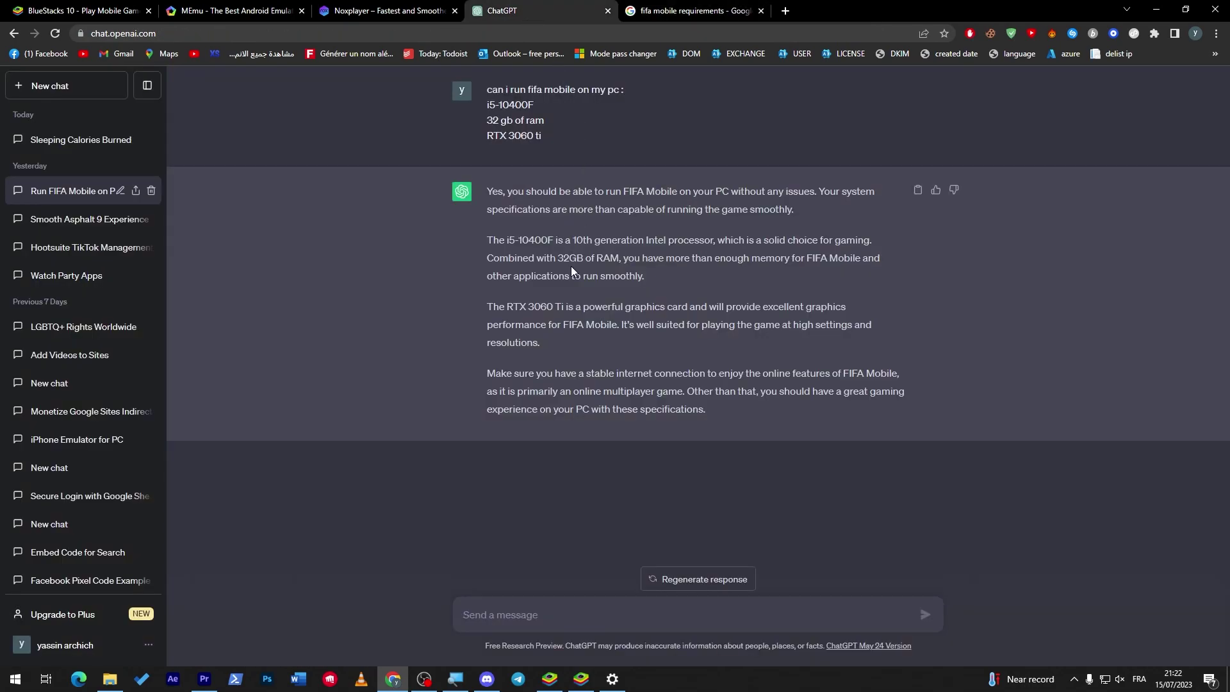